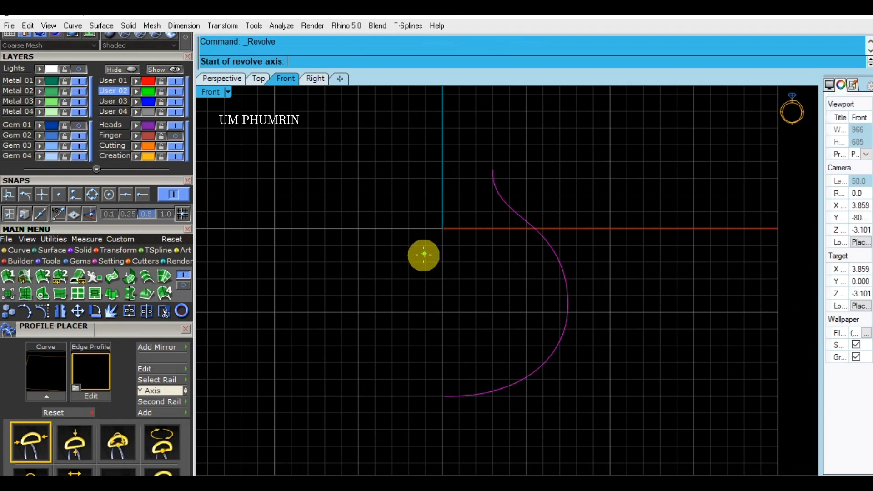
Revolve the curved body profile a full 360 degrees around the vertical axis through the origin.
click(443, 124)
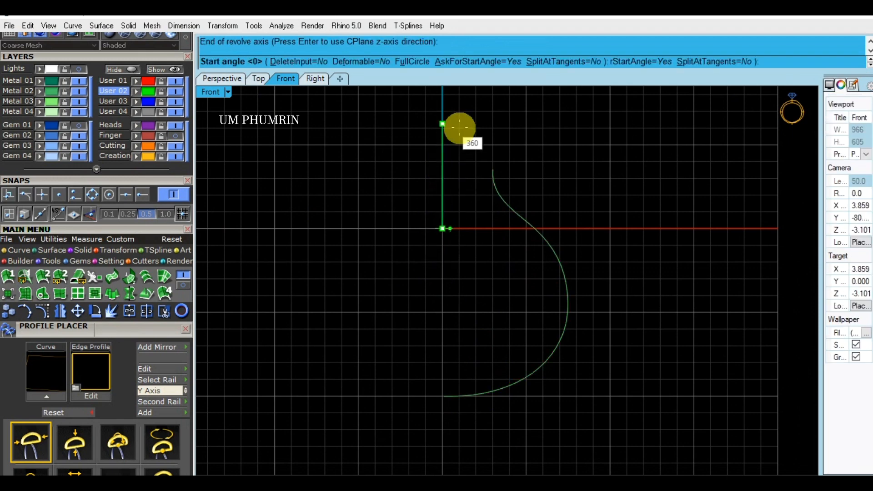
click(226, 80)
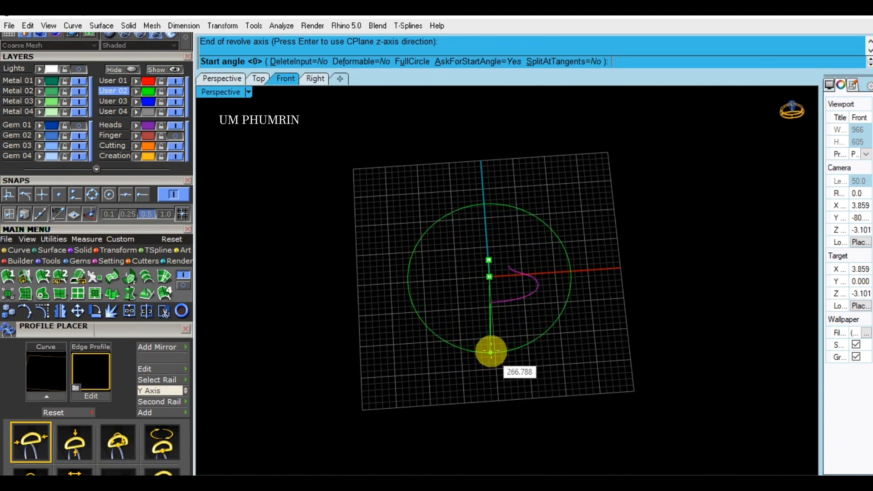
click(567, 282)
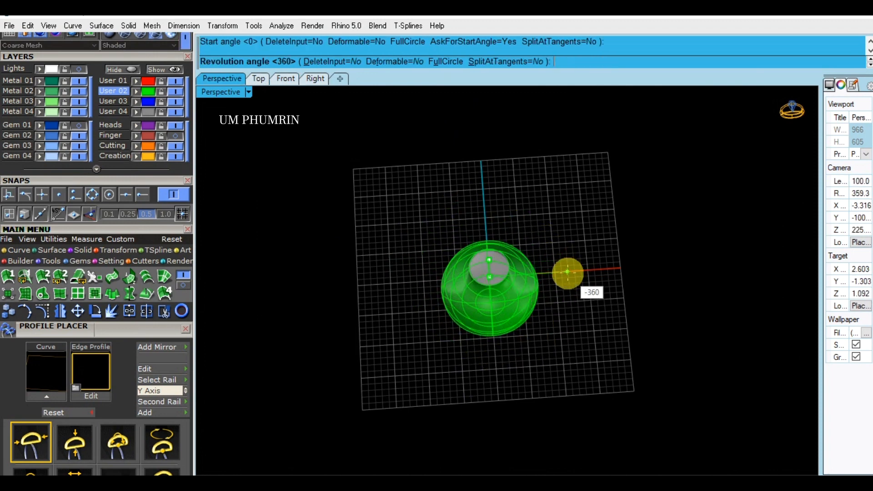
click(567, 272)
key(Return)
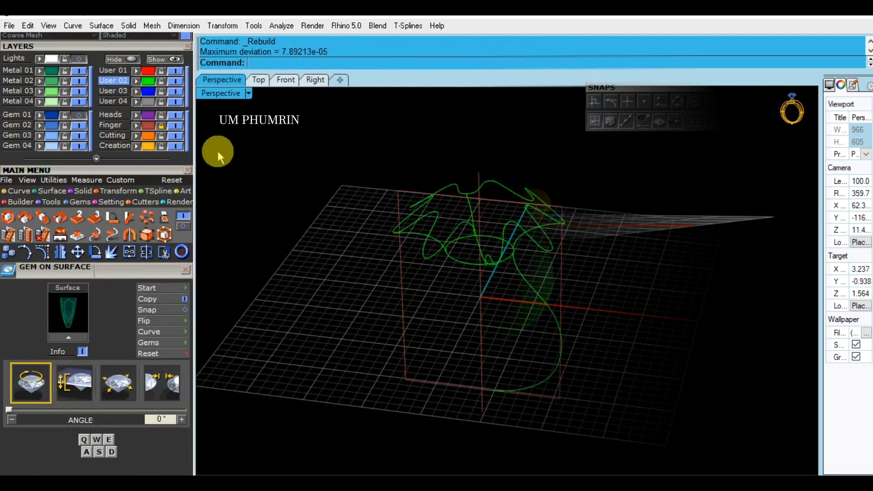
Rebuild the S-shaped body profile curve beneath the ruffled rim.
right_drag(515, 308, 550, 277)
click(531, 285)
scroll(537, 320, up, 3)
text(re)
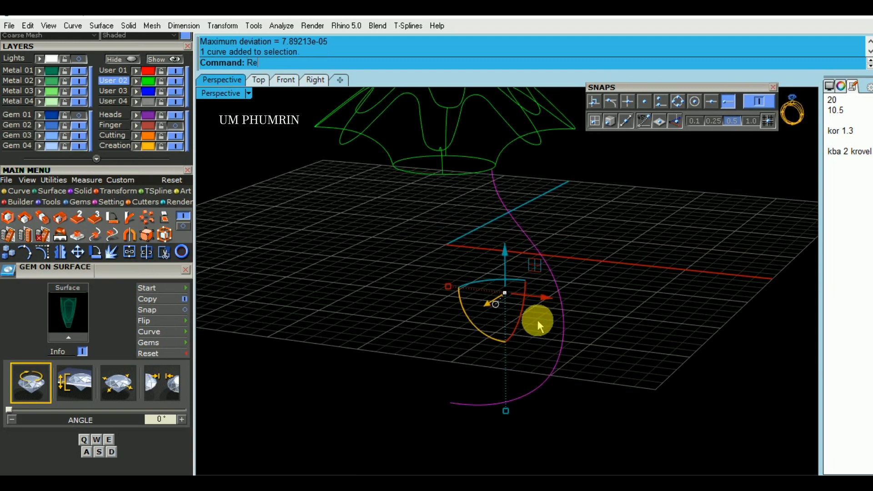
key(Return)
key(Return)
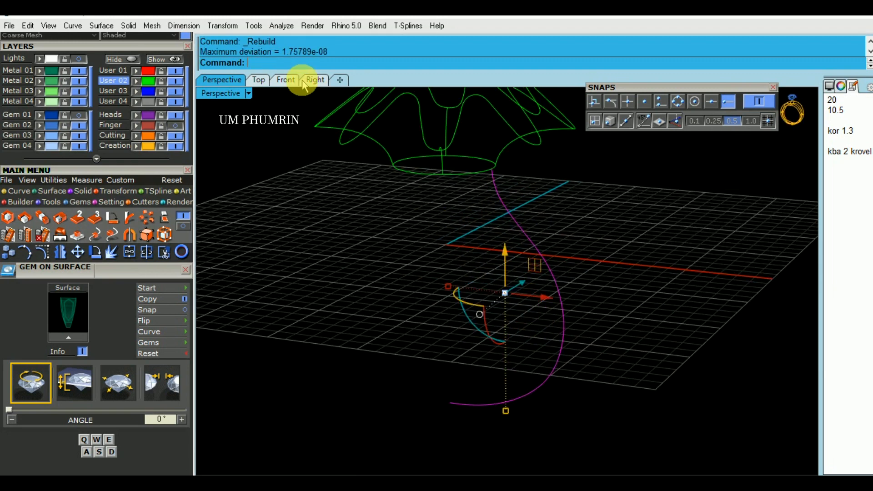
Examine the rebuilt body profile's control points in the Front view.
click(315, 80)
scroll(459, 229, down, 3)
click(291, 82)
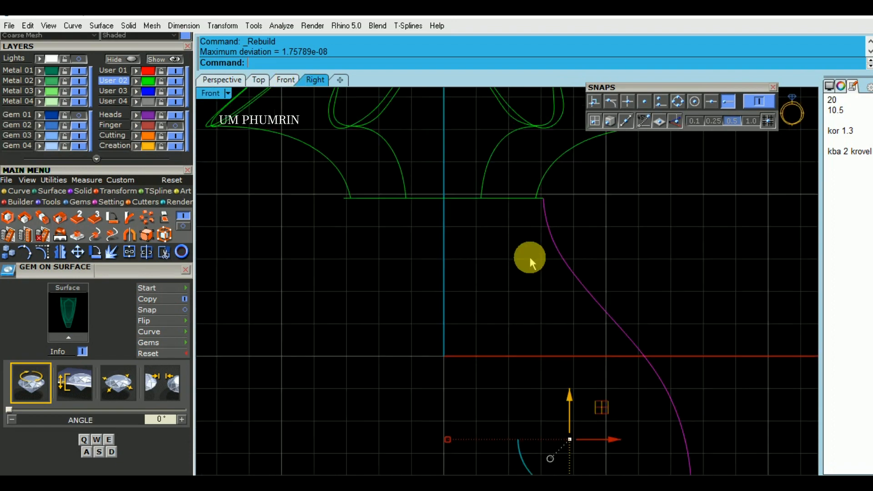
scroll(526, 258, down, 5)
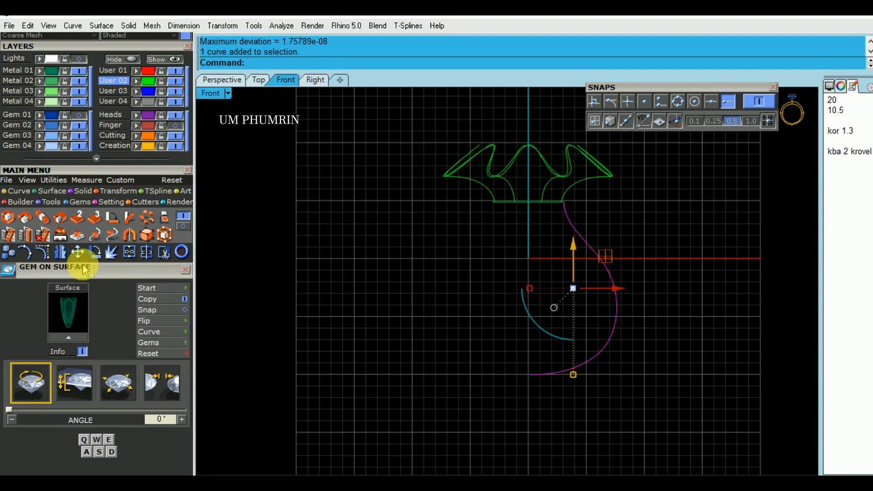
key(F10)
scroll(585, 287, up, 4)
key(Escape)
Rebuild the body profile curve again with a reduced point count at degree 3, deleting the input curve.
click(632, 285)
right_drag(632, 286, 589, 309)
text(Re)
key(Return)
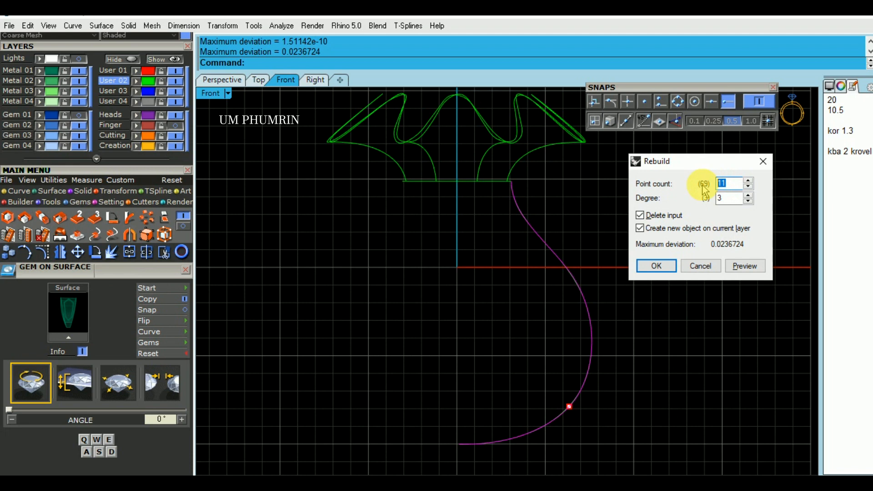
key(Return)
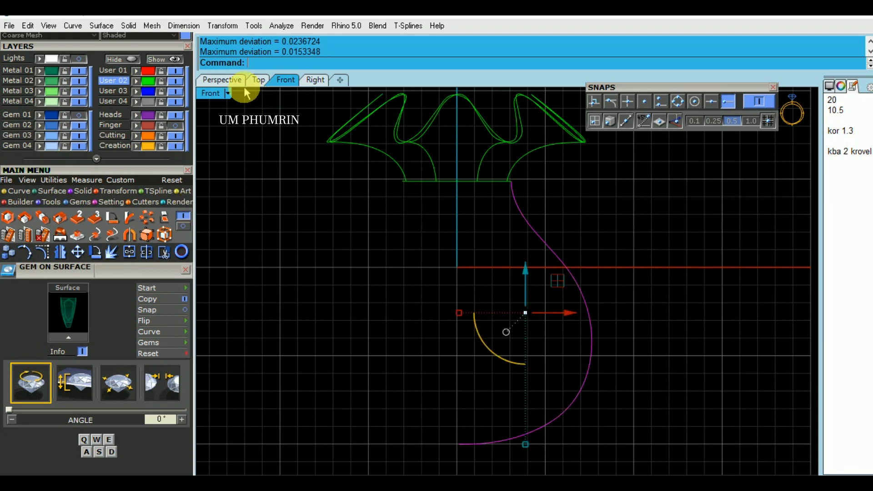
Check the body profile curve's control point distribution in the Perspective view.
click(230, 80)
scroll(535, 241, down, 3)
key(Escape)
right_drag(526, 267, 580, 315)
click(548, 316)
key(F10)
right_drag(410, 313, 596, 304)
key(Escape)
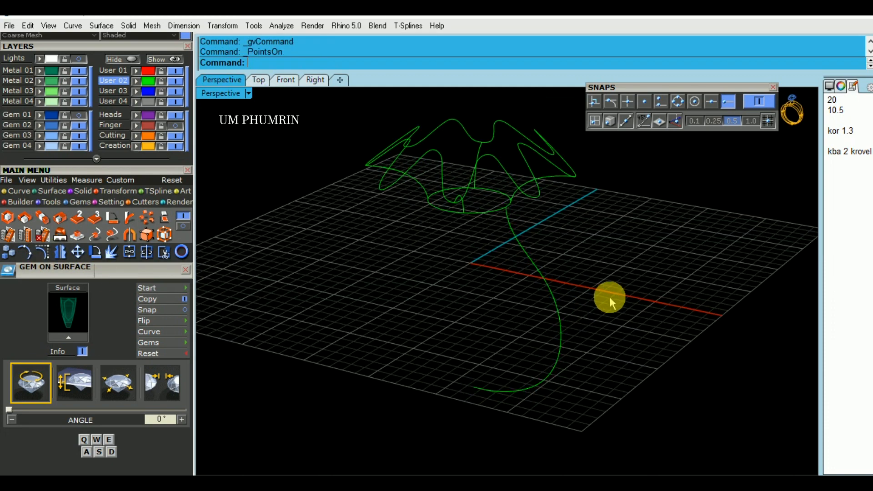
Create the round vase body surface from the rebuilt profile curve.
right_drag(511, 282, 551, 282)
key(Return)
key(Return)
scroll(649, 313, down, 4)
right_drag(635, 317, 494, 247)
Create a network surface for the ruffled neck from the wavy rim, neck circle and connecting curves.
scroll(493, 247, up, 4)
drag(381, 147, 643, 267)
shift+right_drag(606, 259, 639, 291)
click(659, 267)
drag(630, 279, 639, 288)
shift+right_drag(630, 283, 605, 266)
text(Cn)
key(Return)
key(Return)
scroll(599, 280, down, 2)
mouse_move(610, 301)
right_down()
mouse_move(598, 280)
mouse_move(479, 300)
mouse_move(616, 299)
right_up()
scroll(617, 298, down, 4)
shift+right_drag(617, 299, 633, 308)
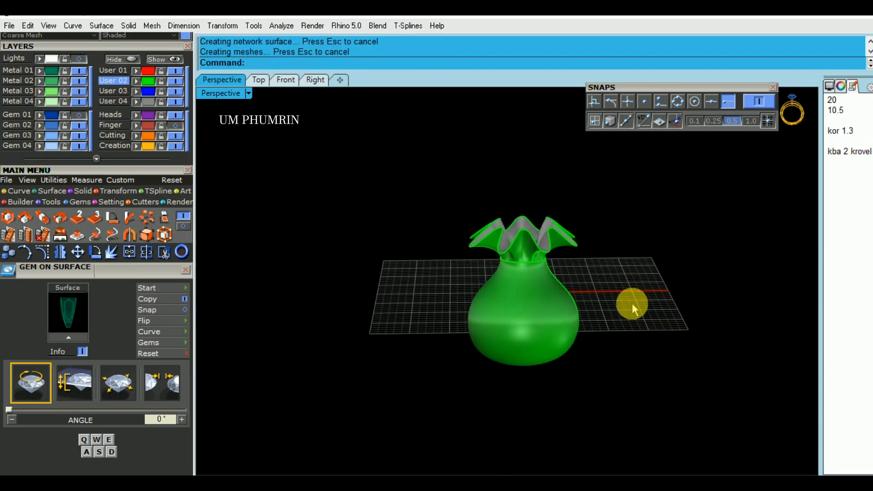
Select all curves and put them away on the hidden User 03 layer.
text(SelCrv)
key(Return)
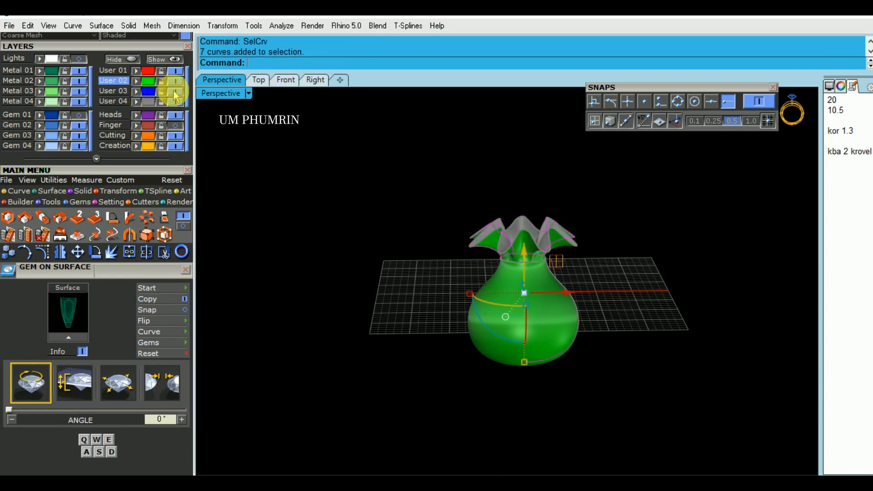
click(289, 81)
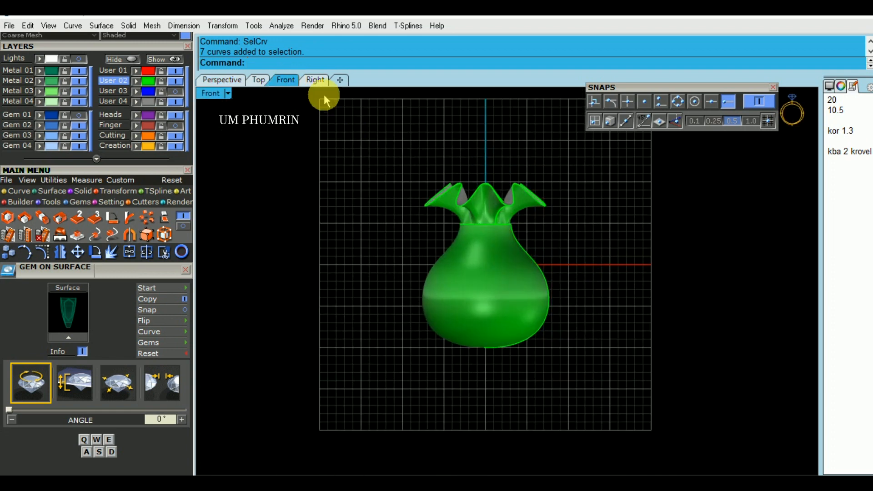
Turn off the isocurve display for both the body and the ruffled neck surfaces.
click(256, 77)
scroll(471, 200, down, 2)
drag(364, 156, 602, 324)
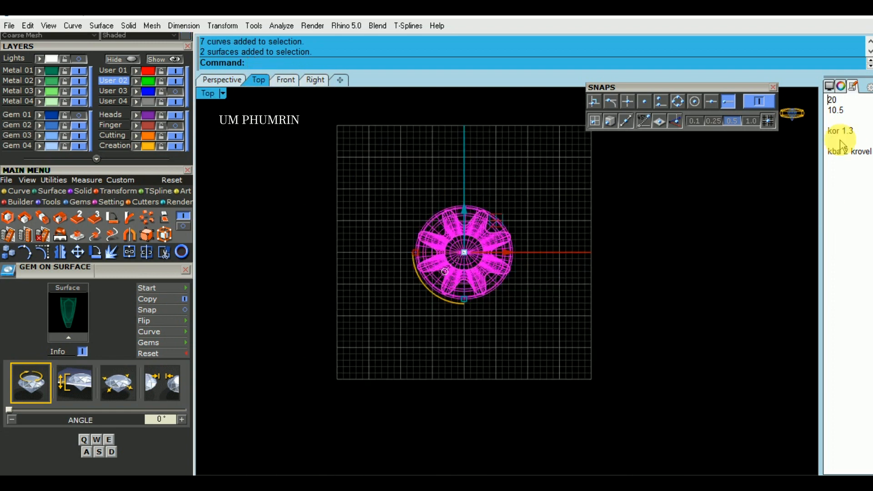
click(840, 86)
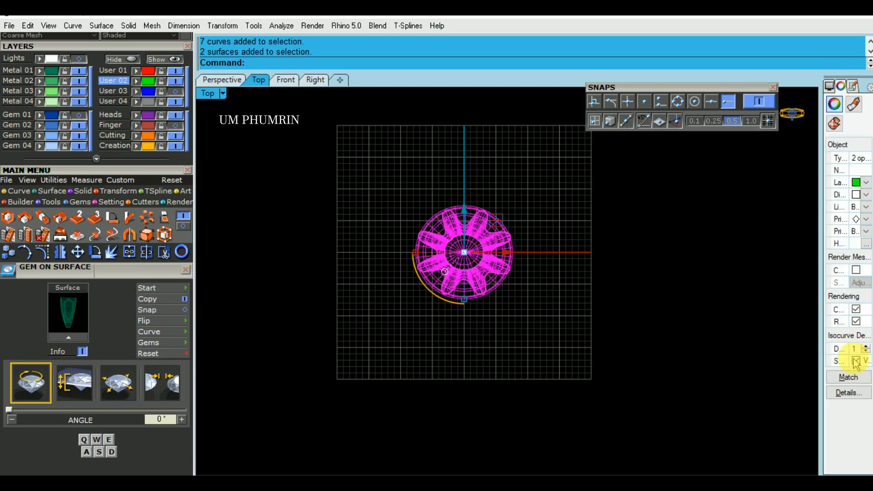
click(855, 360)
click(689, 304)
click(230, 81)
right_drag(494, 227, 498, 206)
scroll(498, 206, up, 3)
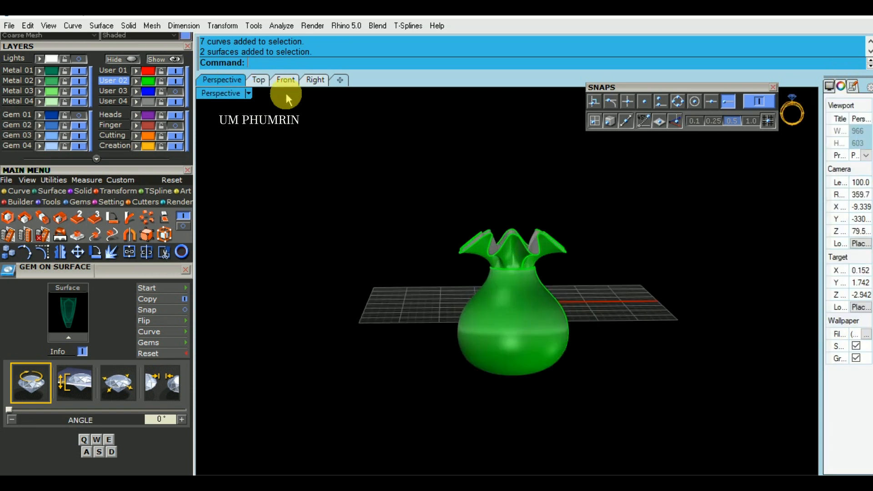
Choose the plain rectangular shape as the Profile Placer profile on the circle around the neck.
click(291, 80)
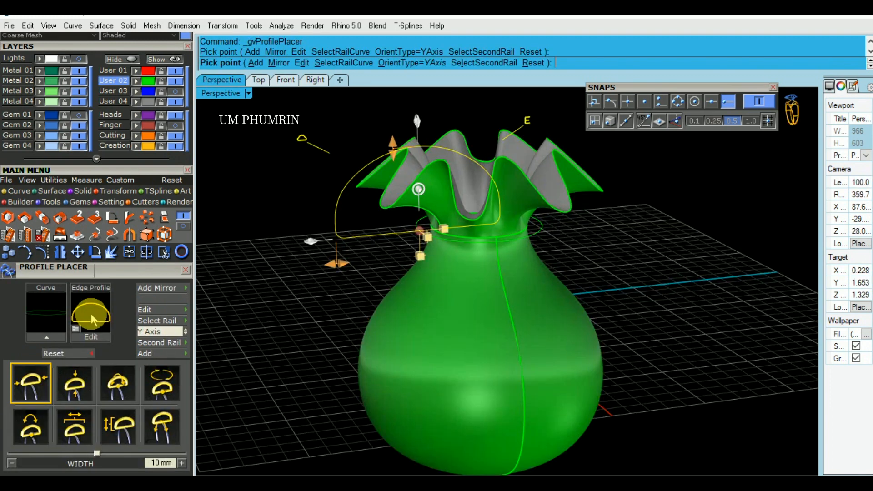
click(91, 312)
scroll(373, 259, down, 3)
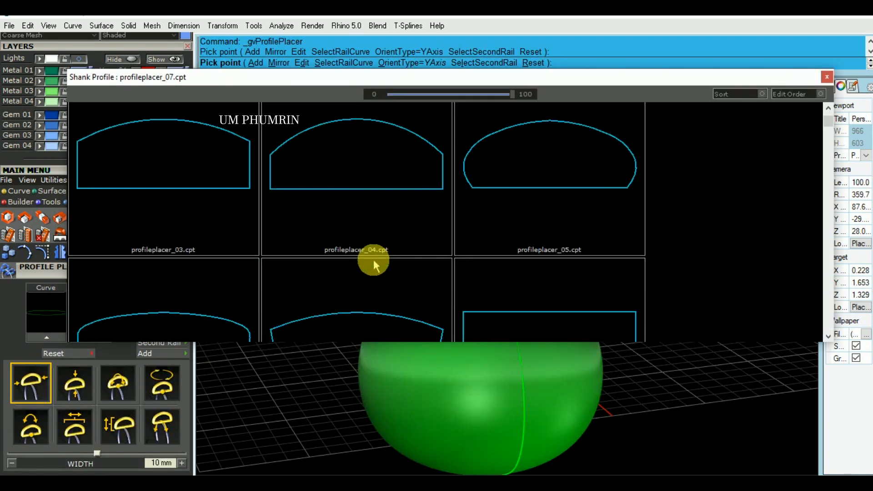
click(523, 297)
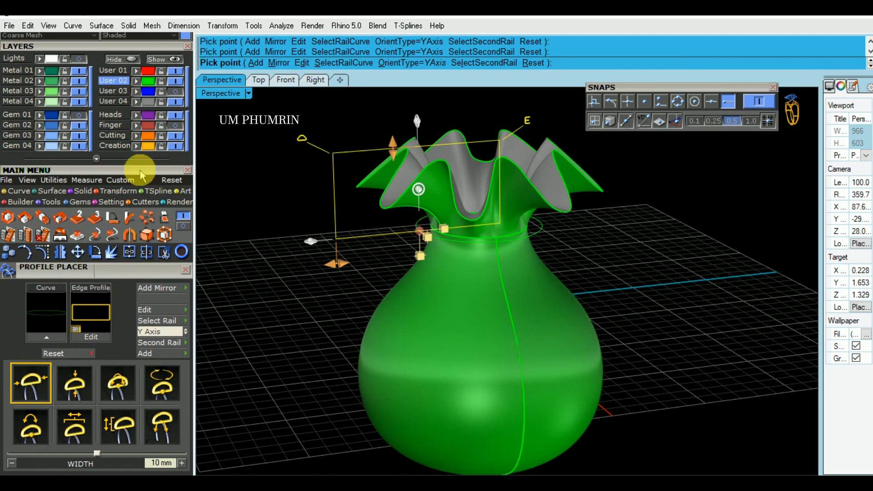
Narrow the rectangular profile's width, set its height to 0.7 mm and roll it to -90 degrees.
scroll(143, 130, down, 3)
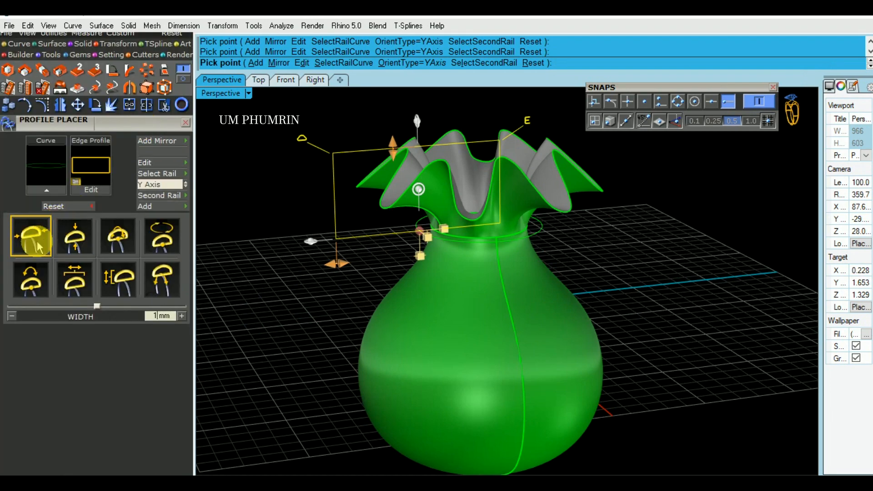
key(Return)
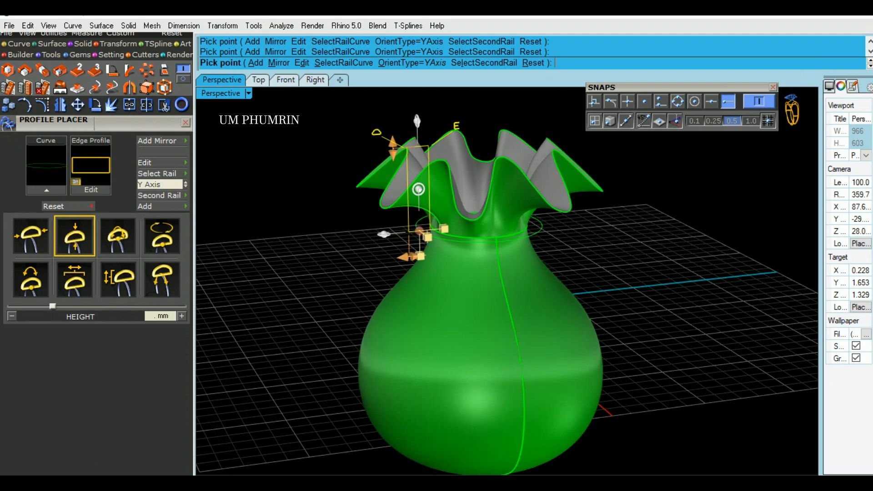
scroll(427, 190, up, 5)
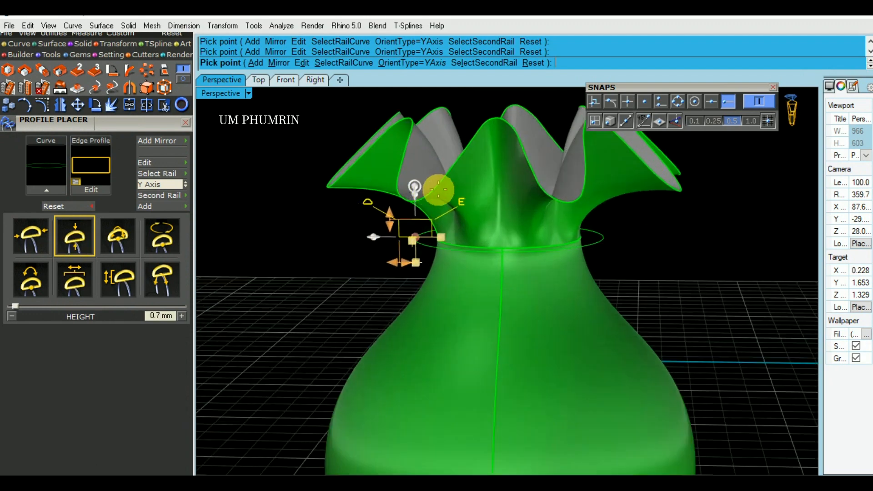
drag(411, 190, 461, 250)
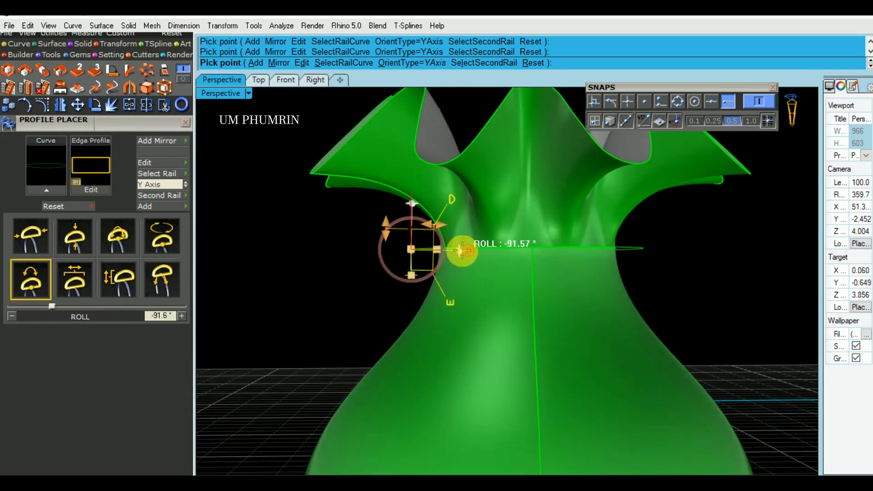
right_drag(472, 259, 595, 276)
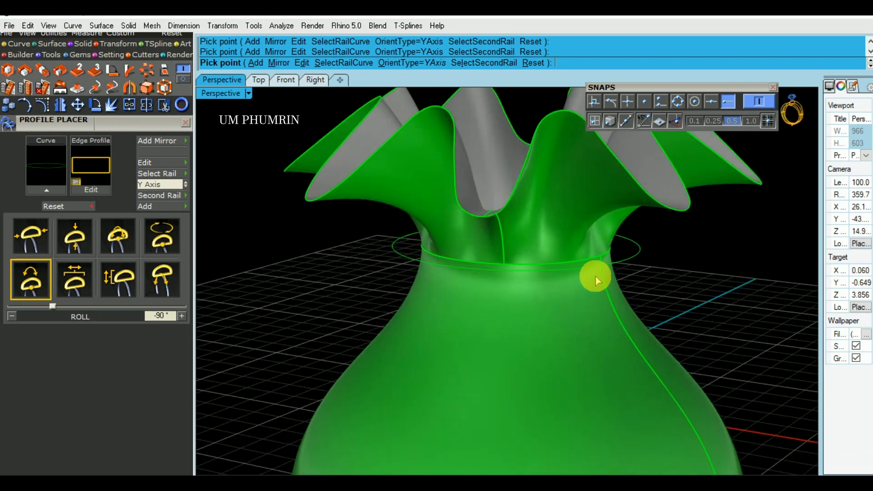
Sweep the rectangular profile along the circle around the vase neck as a closed band.
click(626, 264)
scroll(155, 246, up, 3)
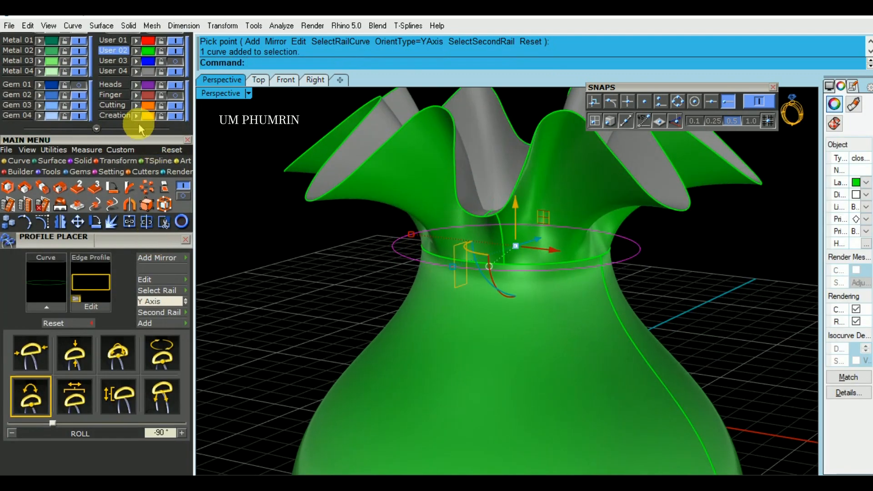
text(Sw11)
key(Return)
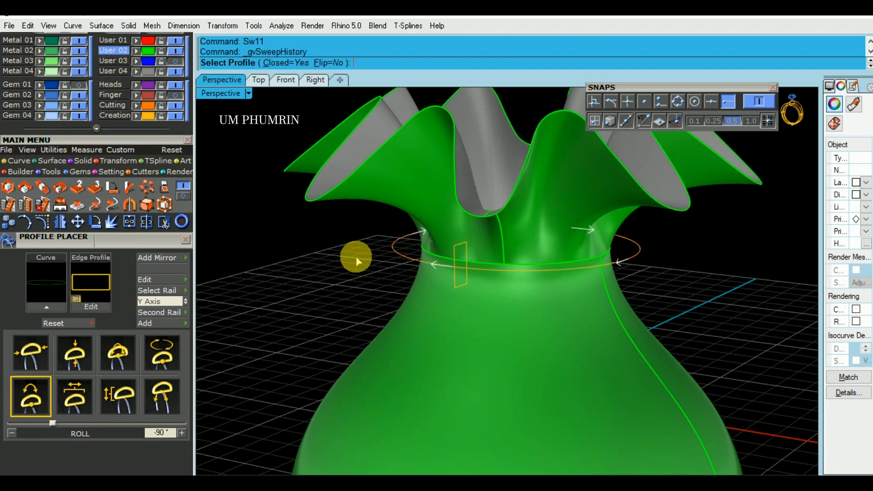
scroll(458, 258, up, 3)
click(457, 254)
key(Return)
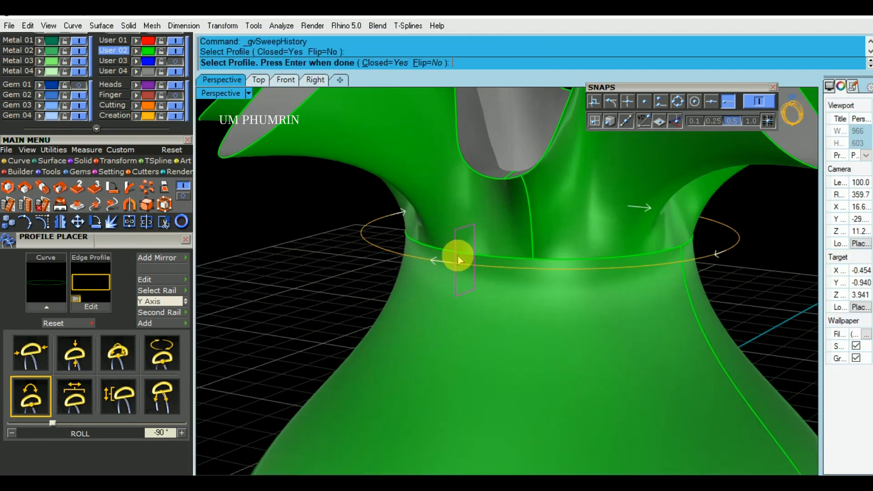
key(Return)
Inspect how the swept band fits around the vase neck from different angles.
scroll(461, 291, down, 4)
scroll(526, 289, down, 5)
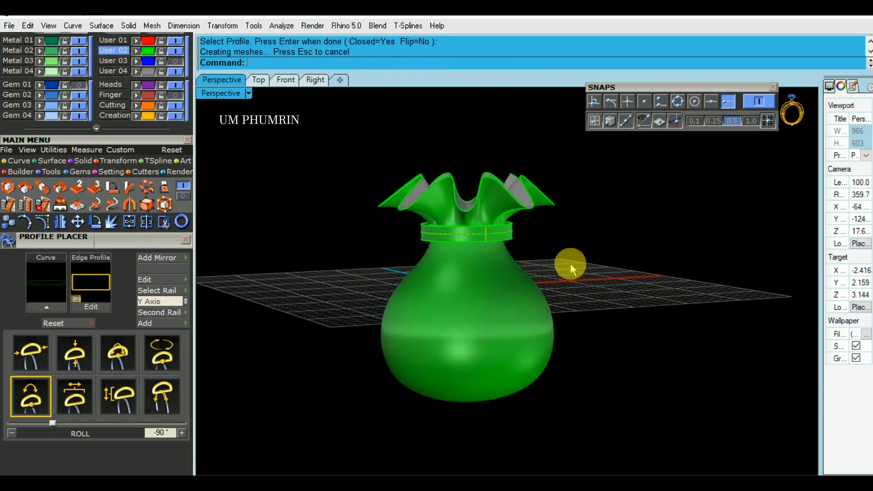
scroll(546, 237, up, 3)
scroll(503, 213, up, 4)
right_drag(503, 214, 503, 284)
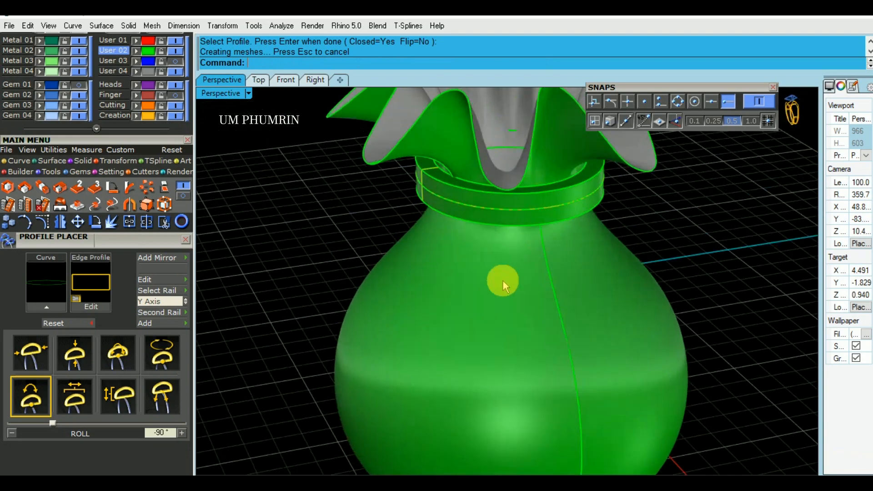
scroll(562, 341, down, 4)
right_drag(564, 345, 574, 276)
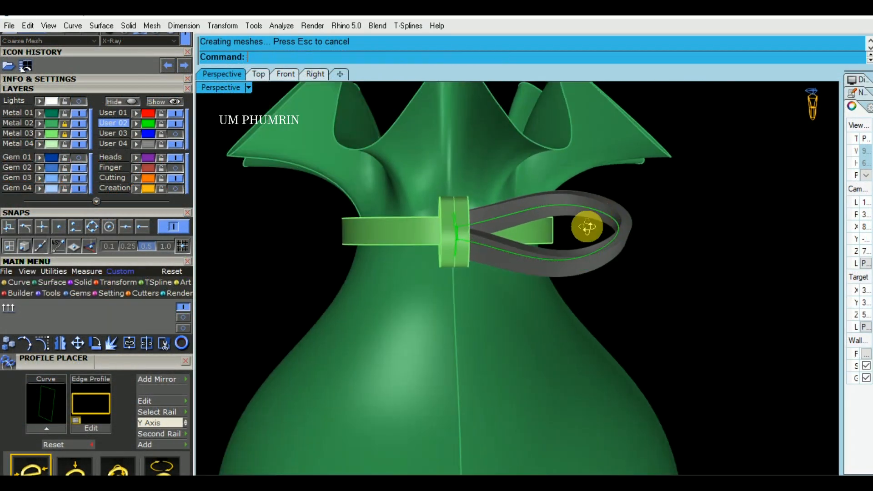
Unlock the Metal 03 layer holding the neck band and the small upright ring.
scroll(482, 254, up, 3)
scroll(563, 247, up, 2)
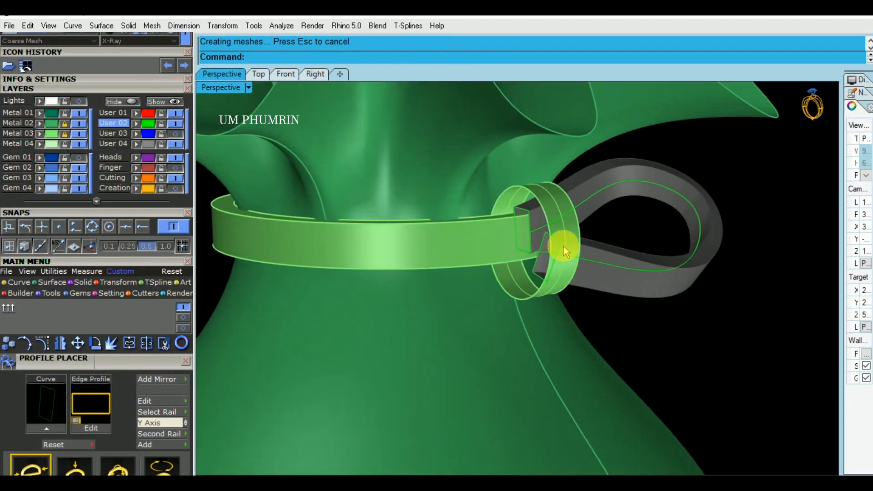
click(67, 133)
click(228, 85)
click(312, 58)
Offset the small upright ring's surface 0.7 mm towards the inside, flipping the offset direction.
scroll(574, 231, down, 2)
click(564, 220)
scroll(566, 218, up, 2)
right_drag(566, 219, 619, 228)
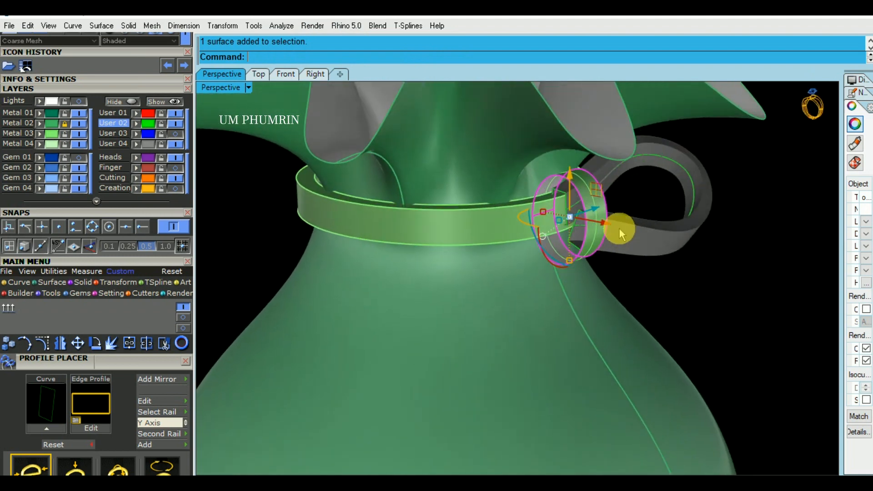
text(of)
key(Return)
text(f)
key(Return)
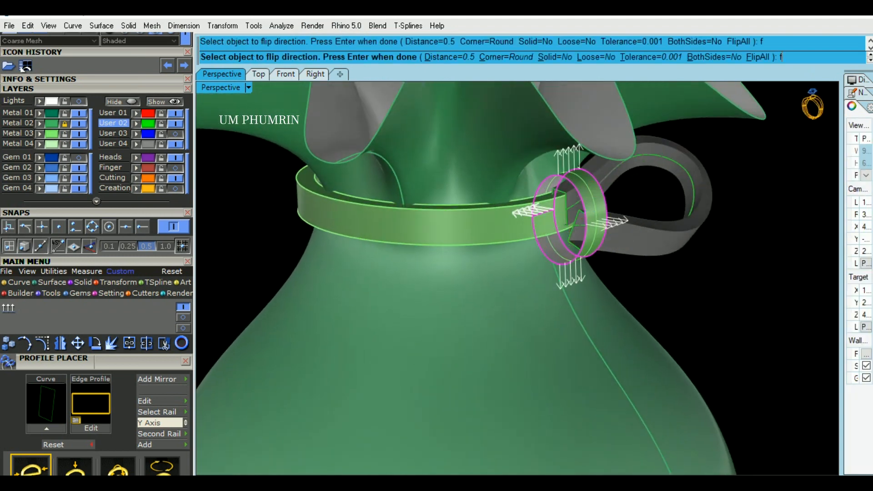
text(.)
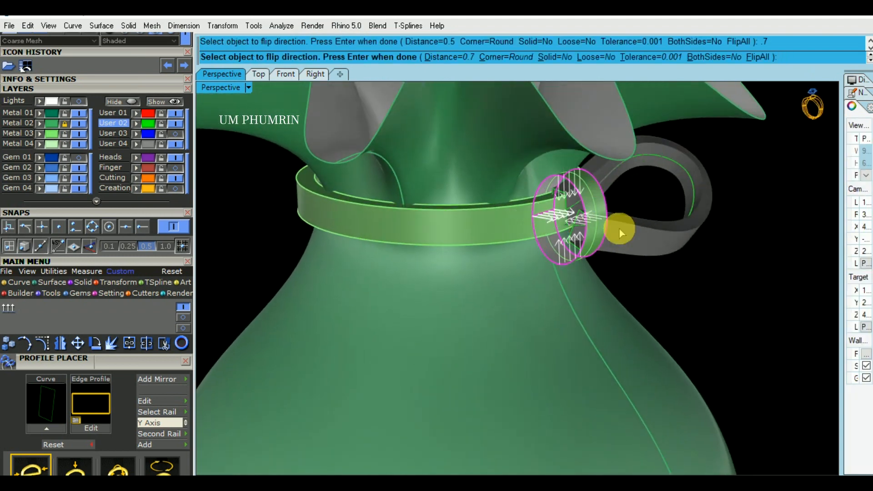
key(Return)
Select the bow loop attached to the small ring and show it in the Right view.
right_drag(733, 301, 586, 260)
click(560, 266)
click(294, 78)
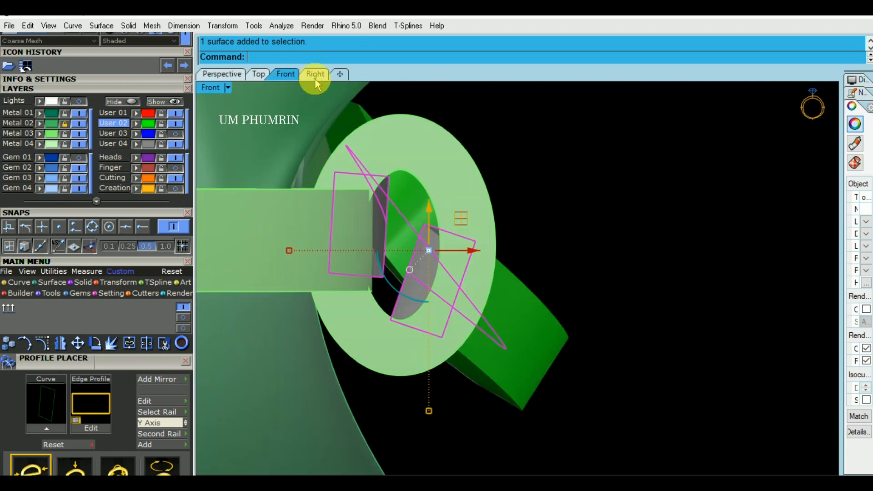
click(315, 78)
scroll(530, 247, down, 5)
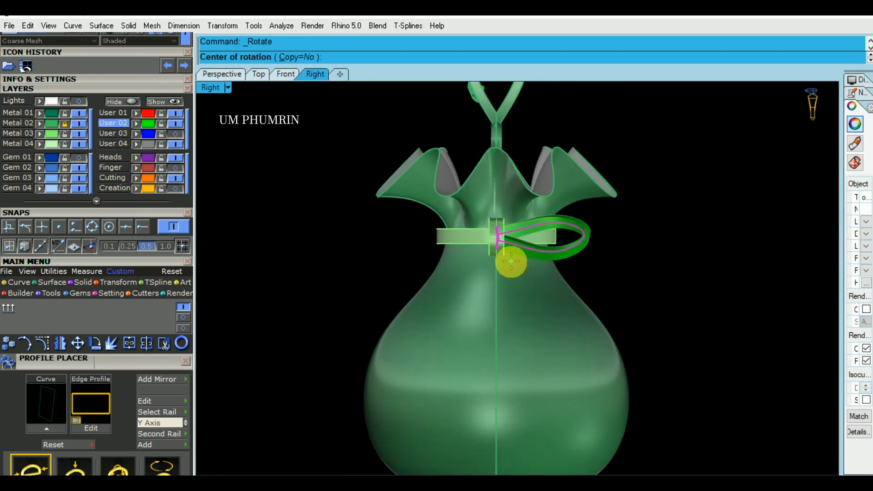
click(496, 325)
click(337, 56)
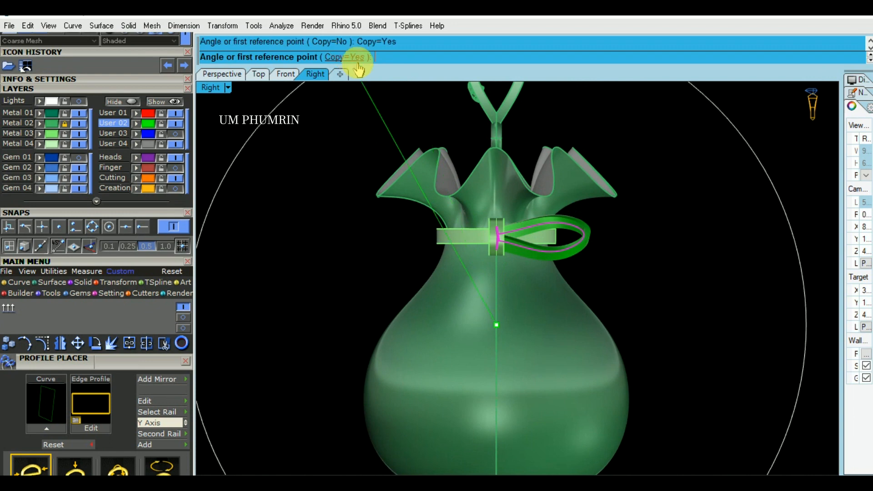
click(495, 138)
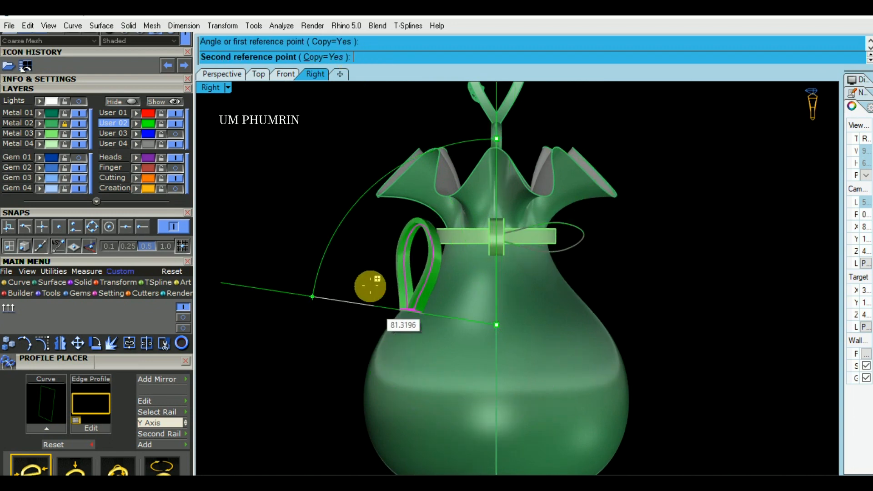
key(Escape)
Mirror a copy of the bow loop across the vertical plane through the origin (0).
text(Mirror)
key(Return)
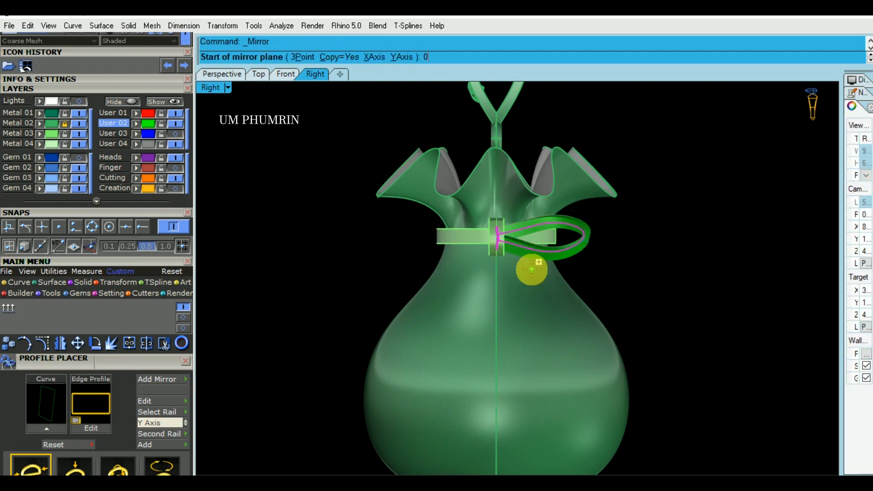
text(0)
key(Return)
click(496, 136)
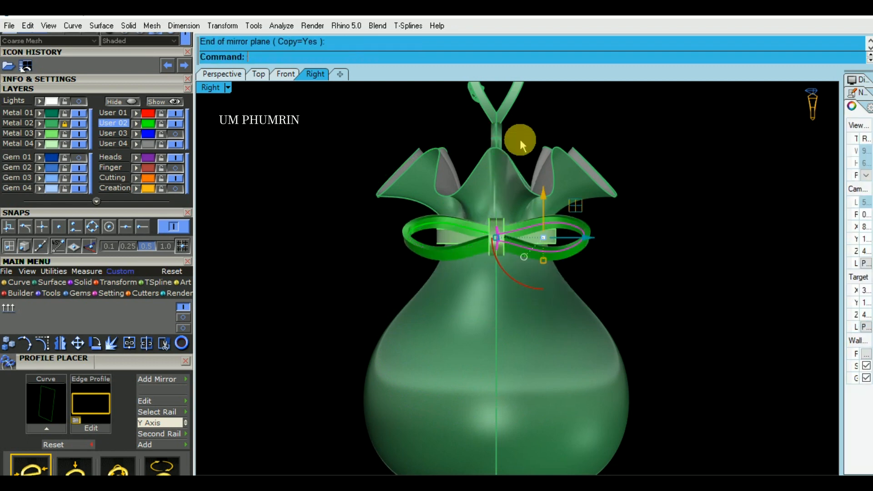
Examine the two-loop bow and the whole pouch pendant from several angles in the Perspective view.
click(222, 74)
right_drag(630, 234, 540, 283)
scroll(566, 295, down, 3)
right_drag(567, 314, 631, 342)
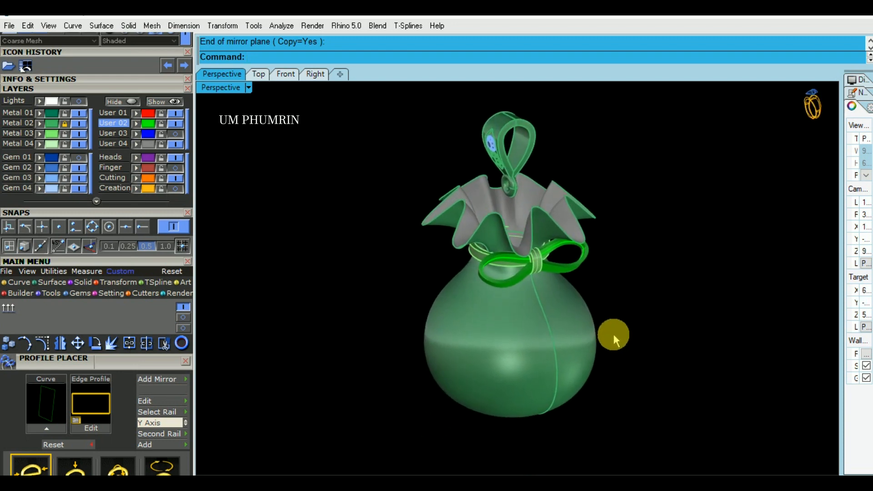
right_drag(610, 336, 618, 299)
right_drag(544, 340, 563, 320)
scroll(602, 255, up, 4)
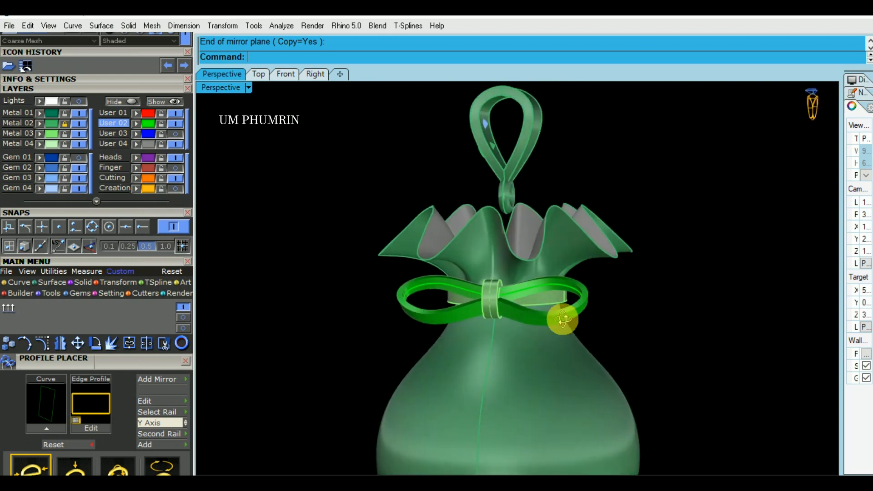
scroll(563, 320, up, 4)
right_drag(481, 315, 491, 295)
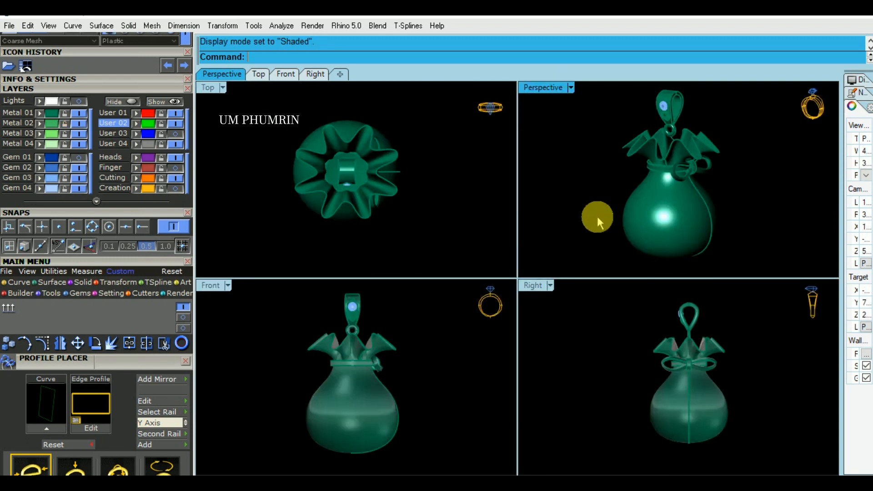
right_drag(597, 216, 594, 197)
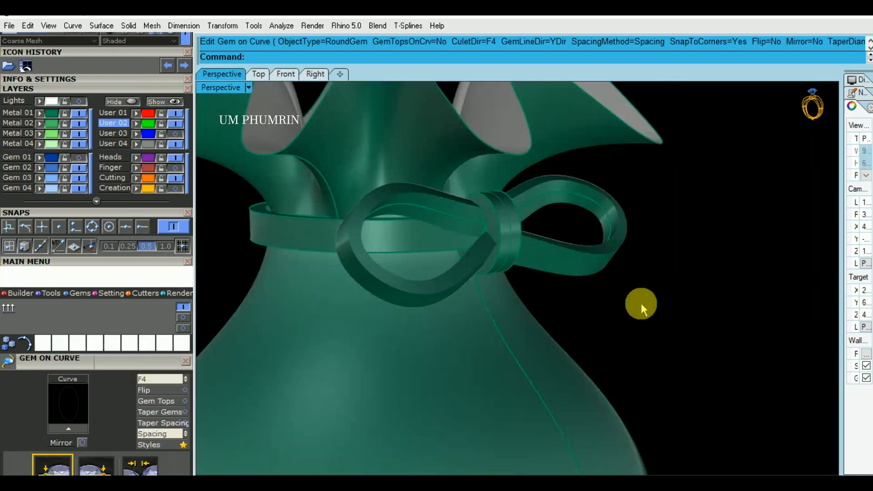
scroll(640, 301, down, 3)
right_drag(619, 263, 567, 318)
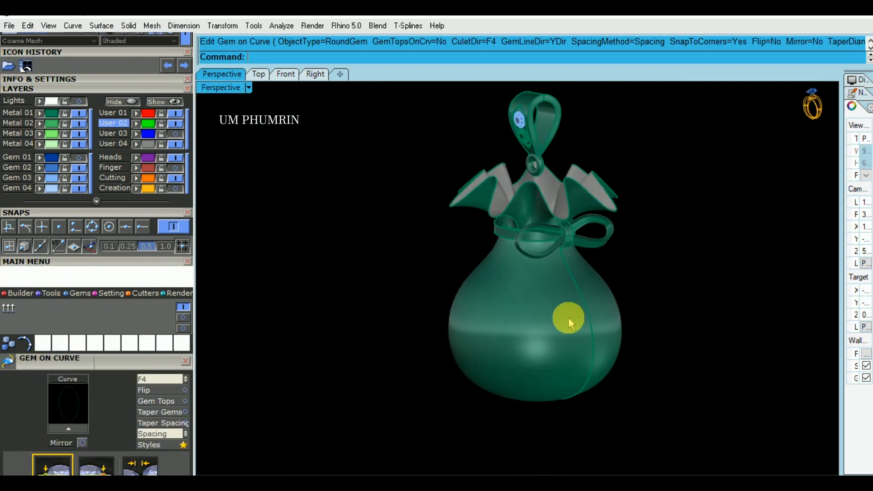
Isolate the vase body and its neck band by hiding all the other objects.
click(593, 298)
scroll(593, 297, up, 3)
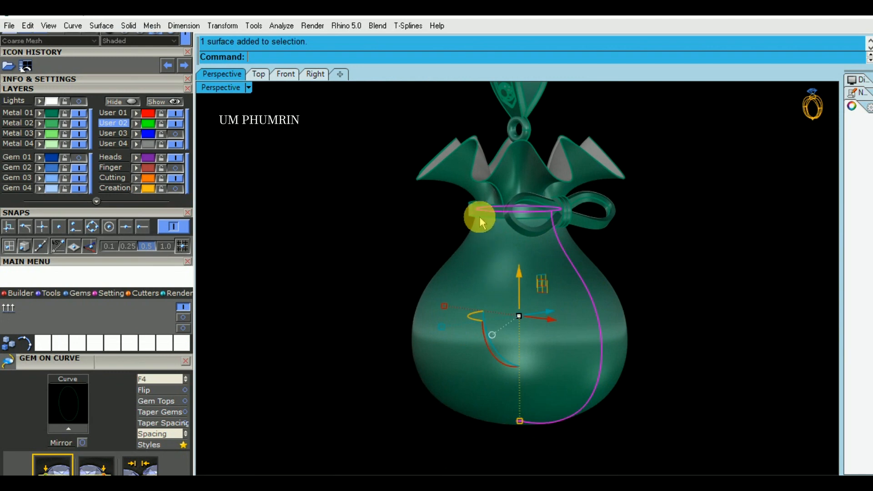
click(479, 215)
right_click(123, 100)
scroll(399, 204, down, 3)
right_drag(405, 211, 389, 232)
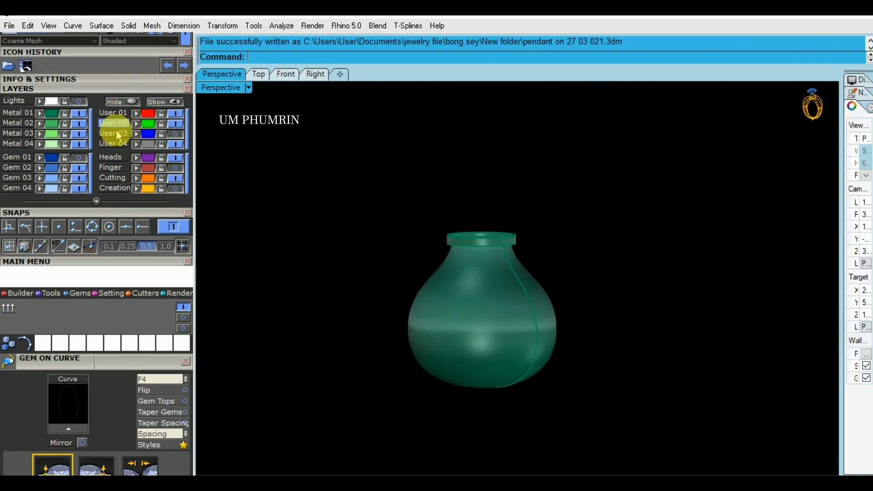
Refresh the blank main menu and close the Gem on Curve builder.
click(473, 312)
right_drag(491, 292, 508, 303)
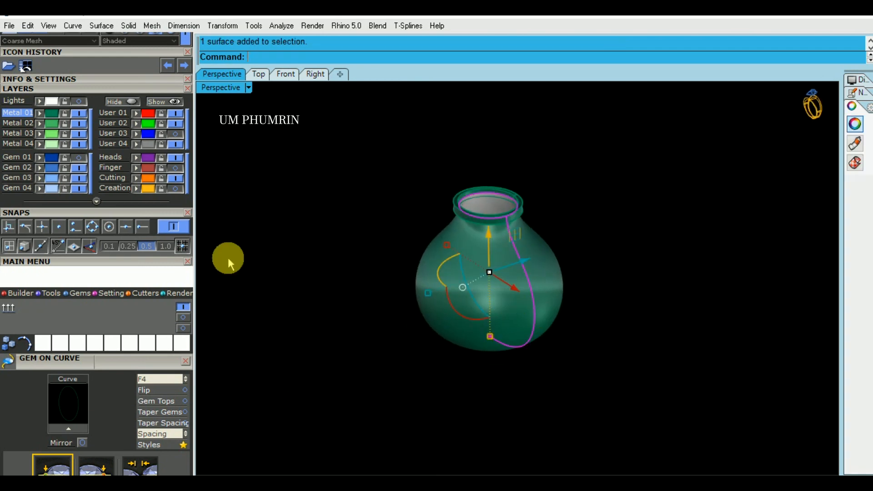
click(306, 284)
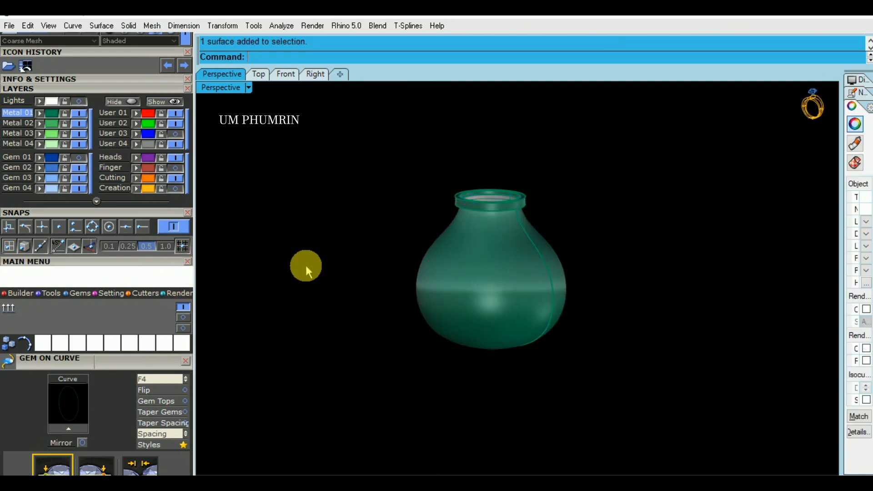
click(172, 265)
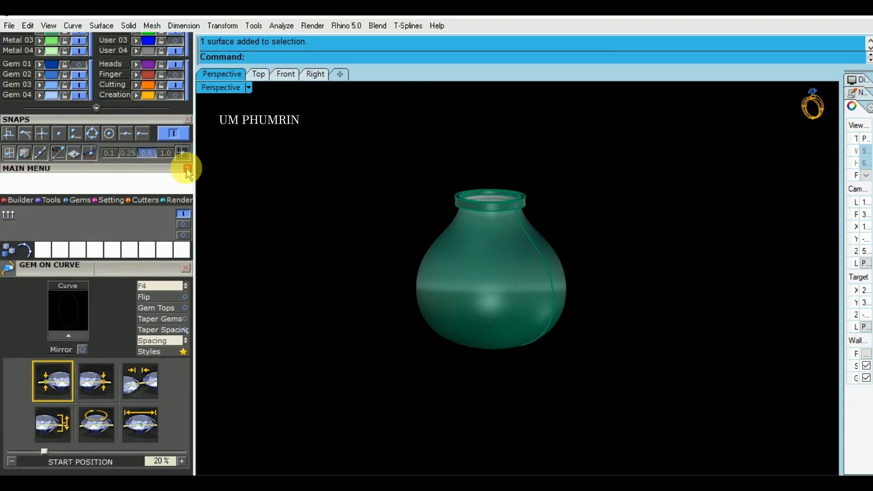
click(167, 169)
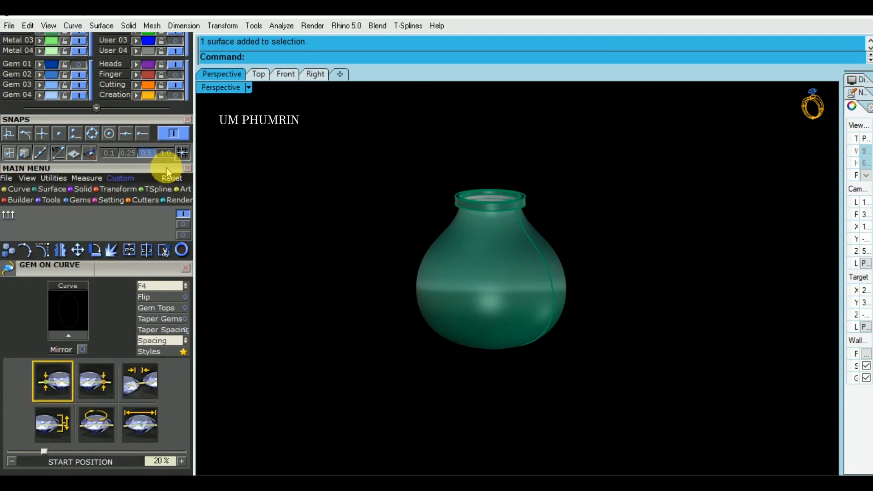
click(185, 288)
Delete the neck band around the vase body.
right_drag(357, 246, 387, 185)
key(Delete)
right_drag(446, 214, 607, 250)
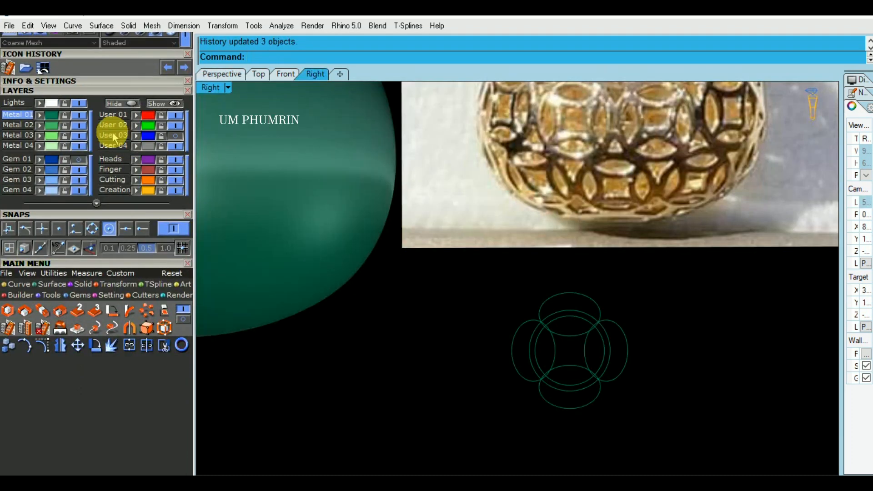
Turn off the Lights layer and offset the upper ellipse of the circle pattern inward.
click(80, 104)
scroll(663, 356, up, 6)
scroll(541, 277, up, 4)
click(517, 230)
right_drag(577, 238, 685, 188)
drag(562, 187, 579, 194)
scroll(561, 264, up, 4)
click(586, 310)
text(o)
key(Return)
scroll(585, 265, up, 4)
click(584, 263)
scroll(573, 257, down, 5)
key(Escape)
Delete the three single ellipses at the sides and bottom of the circle pattern.
drag(591, 365, 551, 378)
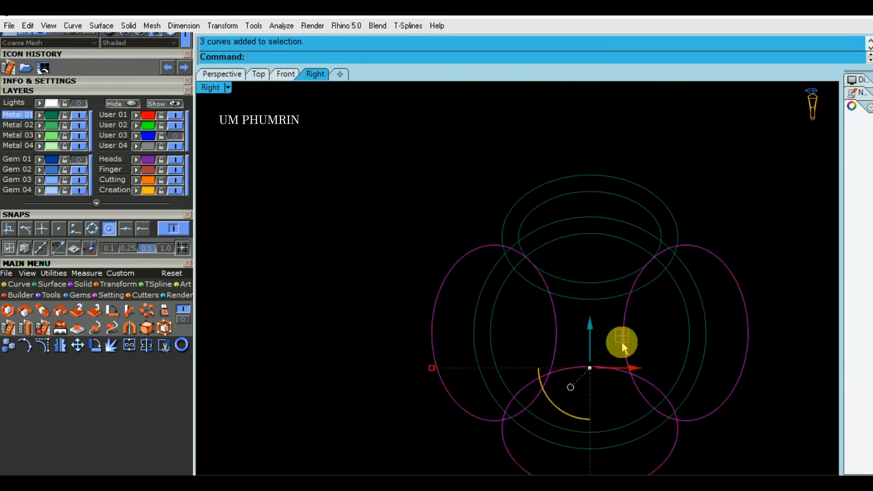
right_drag(620, 350, 626, 308)
text(d)
key(Return)
Polar-array the upper pair of ellipses around the circles' centre to get four evenly spaced pairs.
drag(625, 290, 581, 207)
right_drag(598, 247, 609, 297)
text(ap)
key(Return)
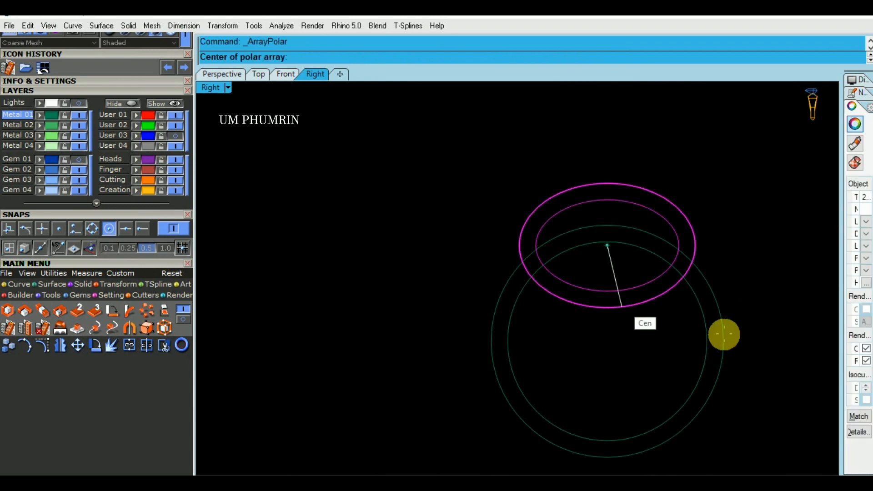
click(722, 337)
key(Return)
key(Return)
key(Return)
Trim the overlapping segments of the four larger ellipses at every crossing, keeping the outer outline and the concave square.
scroll(751, 332, down, 6)
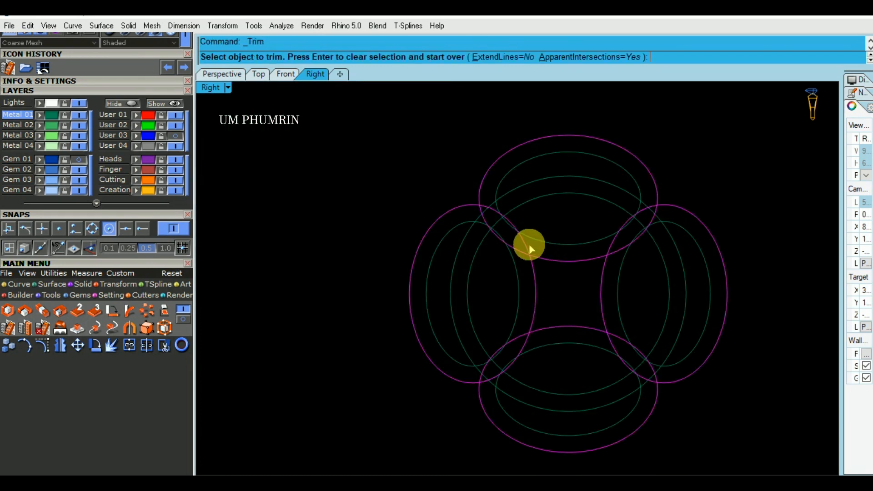
click(526, 248)
click(519, 252)
click(524, 336)
click(524, 339)
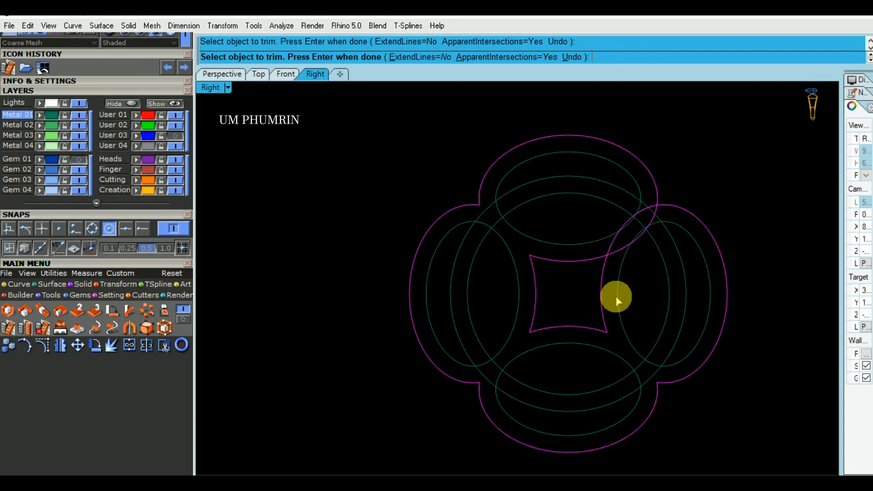
click(614, 256)
click(611, 247)
key(Return)
Delete the outer four-lobed outline around the circle pattern.
click(609, 258)
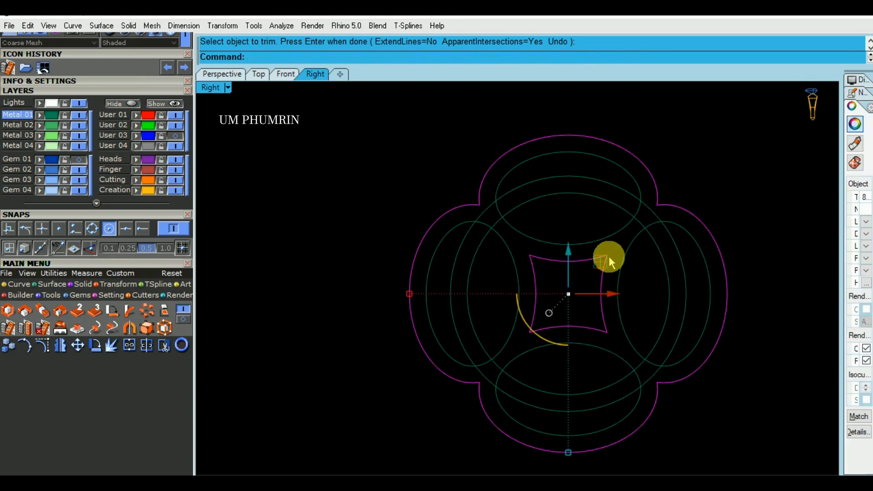
click(679, 210)
key(Delete)
Trim the four remaining ellipses to the inner circle, keeping only their arcs inside it.
scroll(627, 273, up, 2)
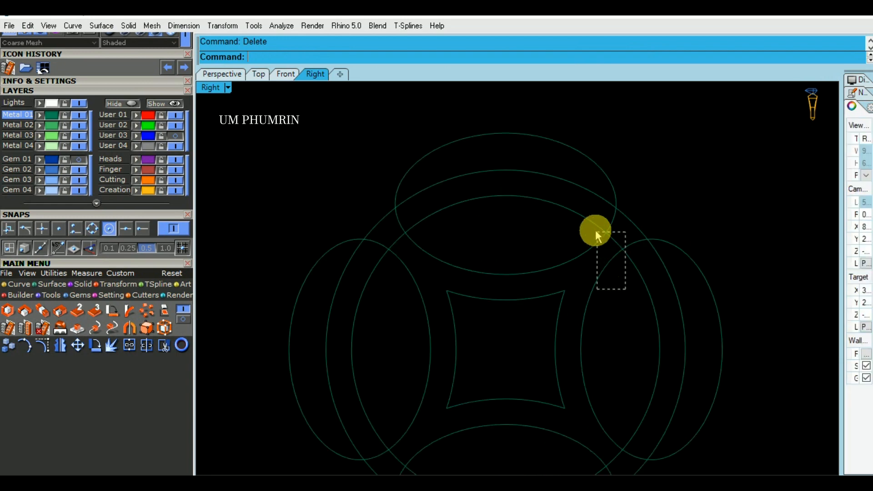
drag(596, 230, 595, 230)
scroll(609, 255, down, 3)
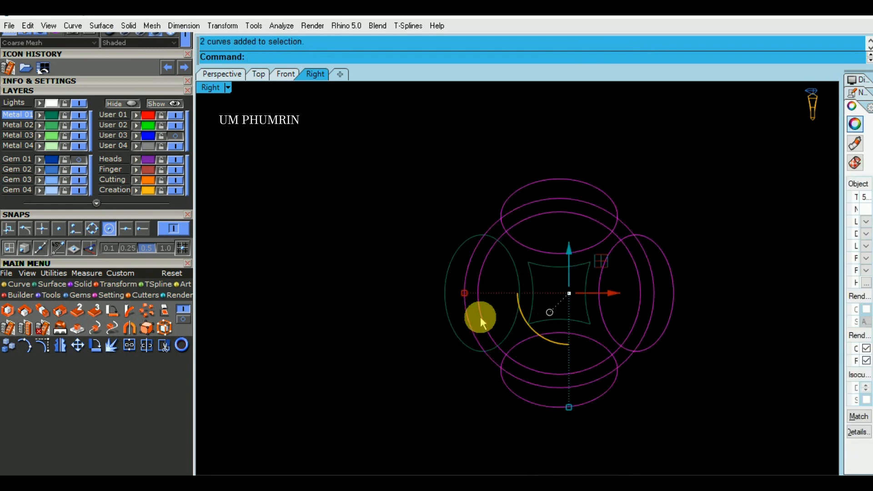
ctrl+click(497, 366)
scroll(559, 267, down, 5)
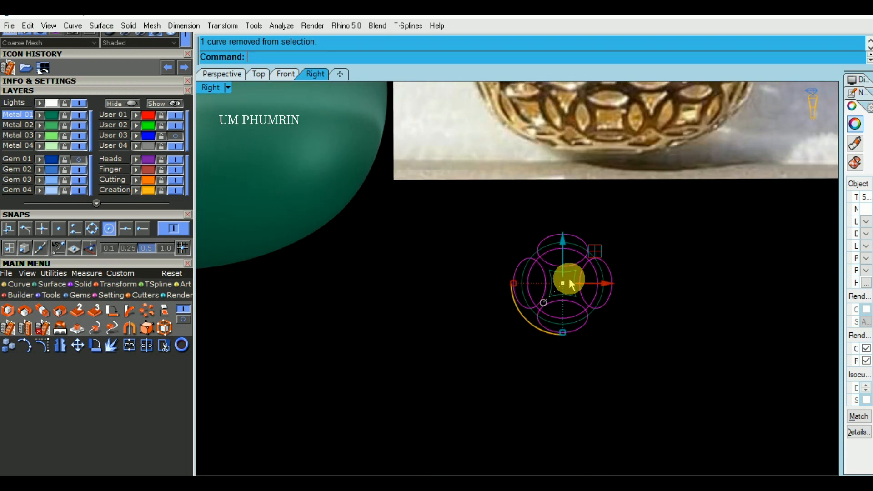
scroll(567, 283, up, 5)
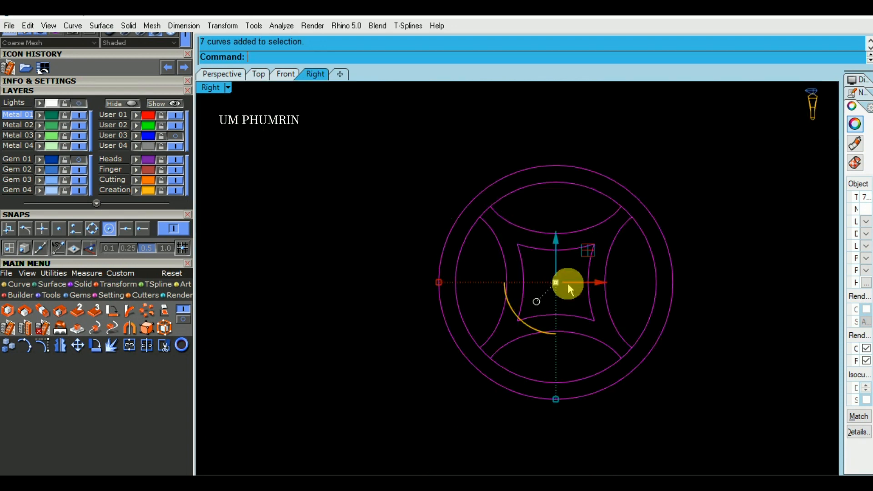
Trim the short inner-circle segments between neighbouring ellipse arcs to leave four separate petal openings.
key(ctrl+t)
scroll(654, 188, up, 3)
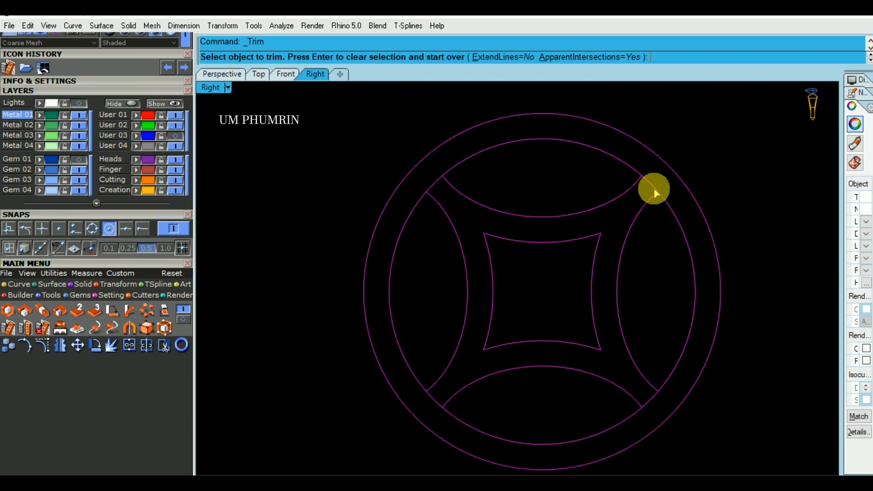
click(434, 182)
right_drag(447, 337, 477, 231)
click(462, 291)
scroll(667, 291, up, 2)
scroll(665, 283, down, 8)
right_click(676, 325)
Join the medallion's curves into closed outlines and place them on the User 02 layer.
scroll(675, 326, down, 4)
drag(753, 376, 493, 155)
scroll(580, 207, down, 4)
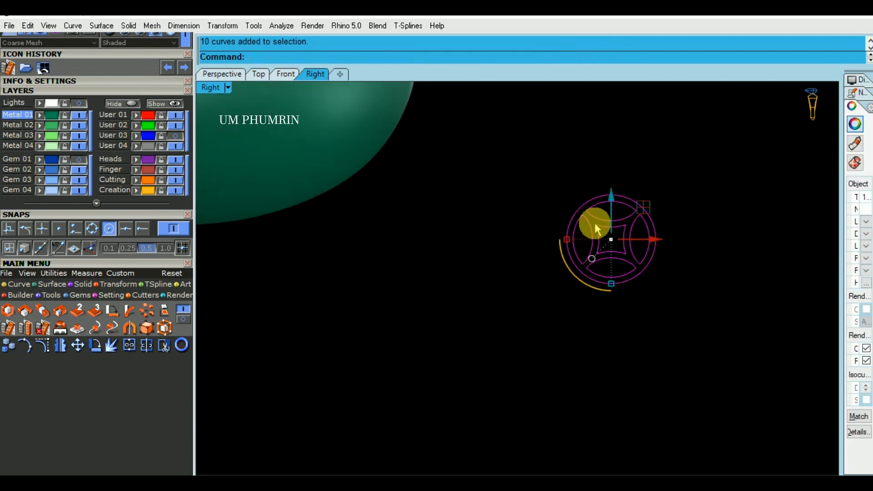
scroll(606, 317, down, 3)
click(678, 336)
key(ctrl+F4)
Generate a flat base surface from the vase body with the AutoBase option and select the medallion curves.
click(410, 210)
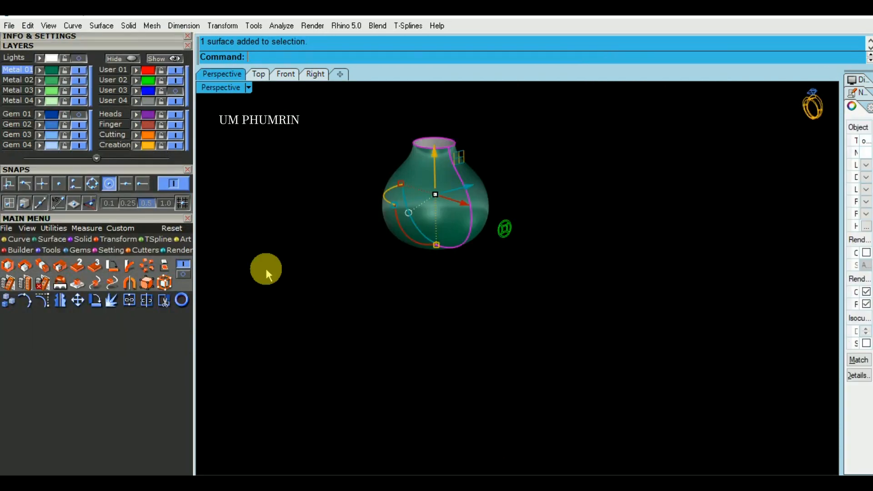
click(291, 50)
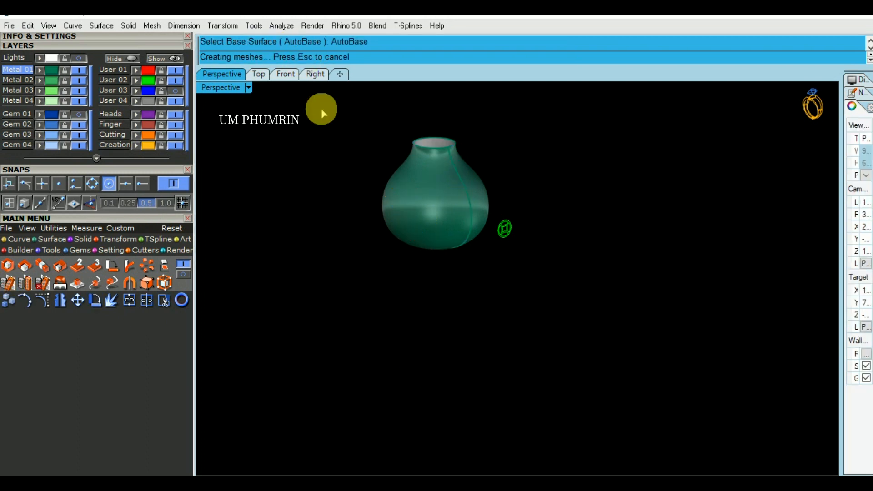
right_click(341, 220)
click(506, 224)
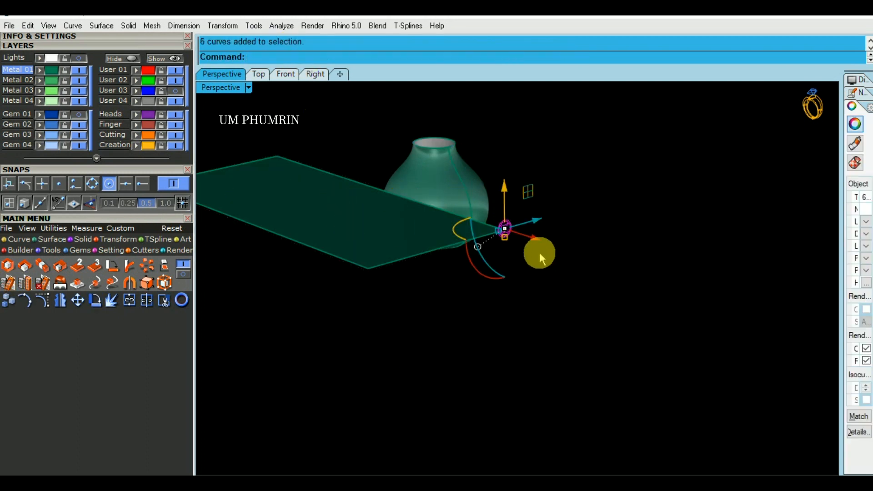
Rotate the selected medallion curves 90 degrees so they lie flat, parallel to the base surface.
right_drag(539, 253, 557, 245)
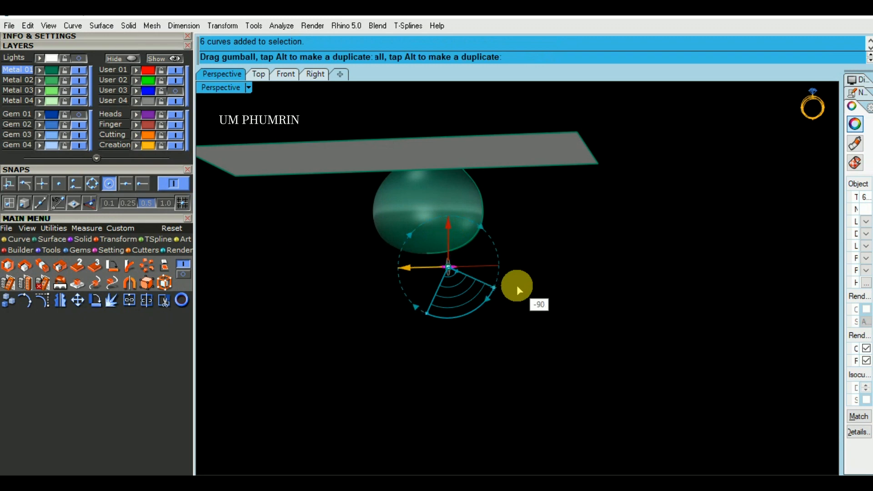
drag(517, 285, 566, 282)
right_drag(566, 283, 308, 148)
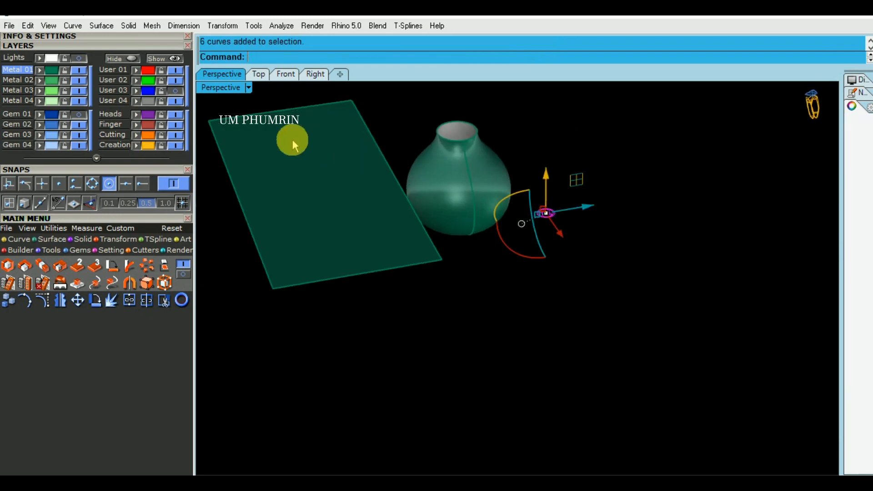
In the top view, move the medallion curves onto the upper-right corner of the flat base surface.
click(258, 74)
scroll(535, 258, down, 10)
right_drag(542, 260, 493, 241)
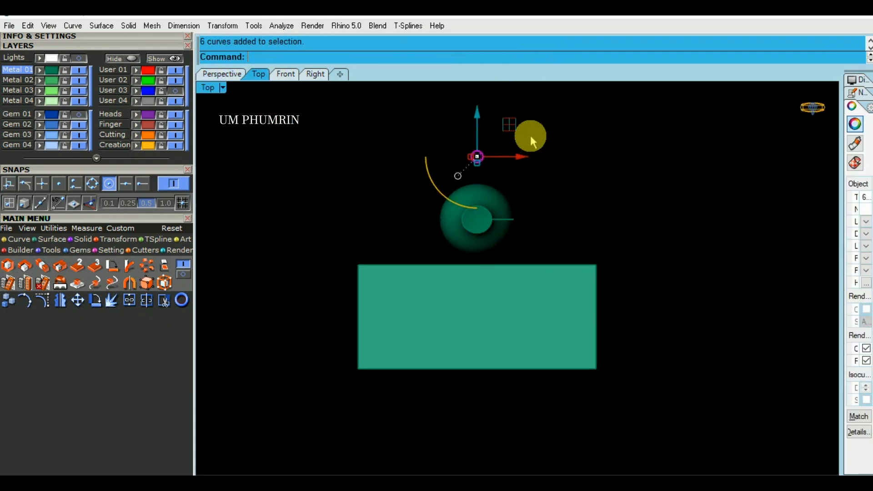
drag(520, 146, 628, 242)
scroll(589, 272, up, 5)
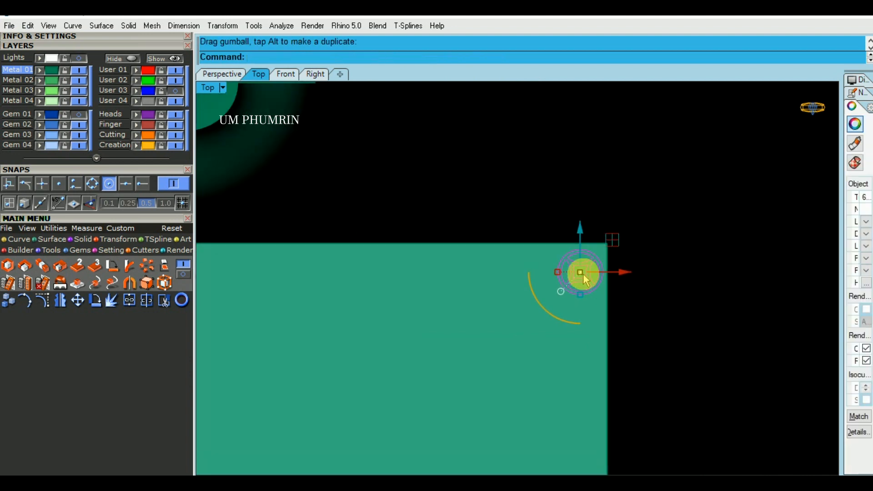
scroll(582, 277, down, 1)
In the front view, raise the medallion curves to the level of the base surface.
click(296, 76)
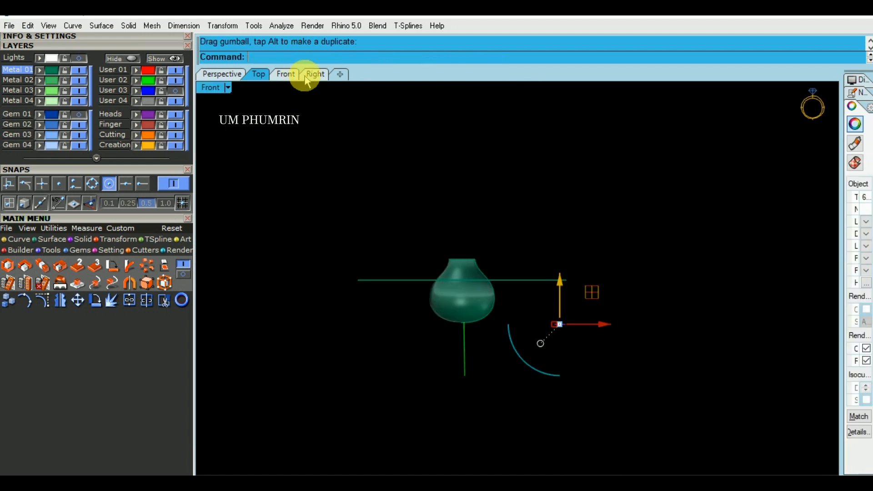
scroll(582, 302, up, 3)
drag(581, 304, 601, 203)
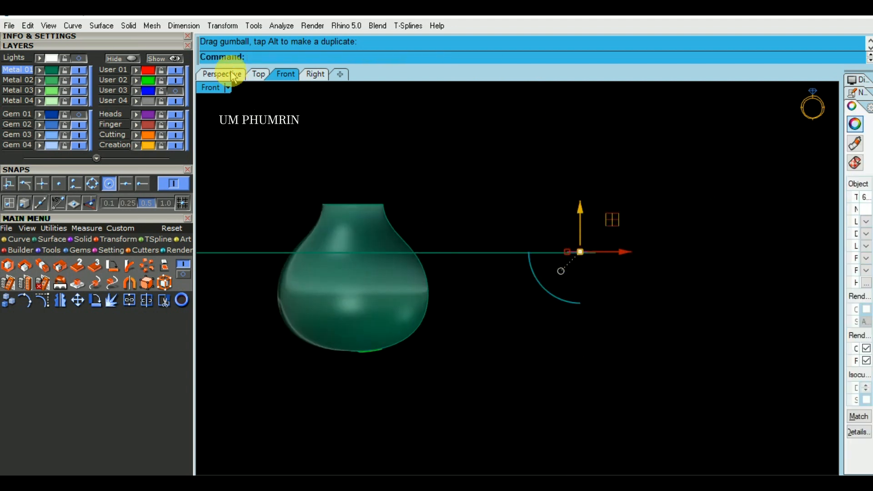
click(223, 73)
right_drag(509, 307, 498, 320)
In the top view, fine-tune the medallion's position so its outer circle sits just inside the base surface's corner.
click(258, 78)
scroll(555, 282, up, 7)
drag(612, 367, 588, 274)
scroll(582, 300, up, 5)
scroll(586, 289, up, 2)
scroll(588, 275, down, 10)
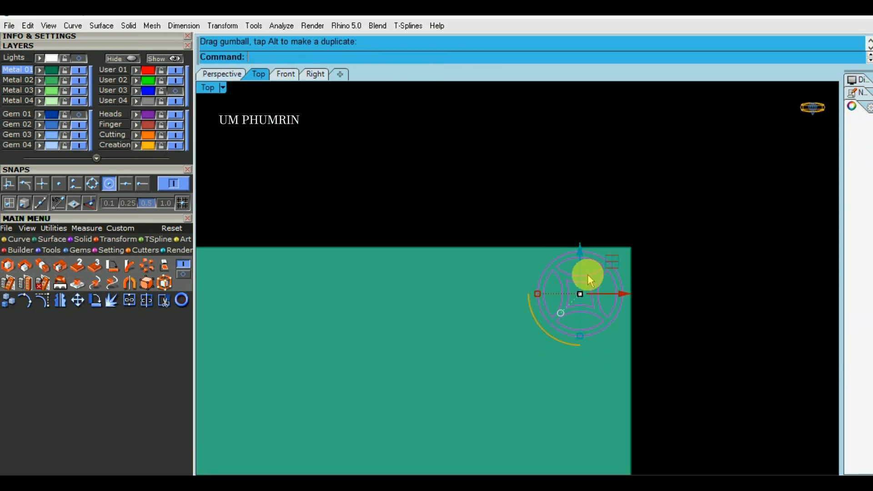
right_drag(586, 282, 567, 230)
scroll(568, 231, down, 1)
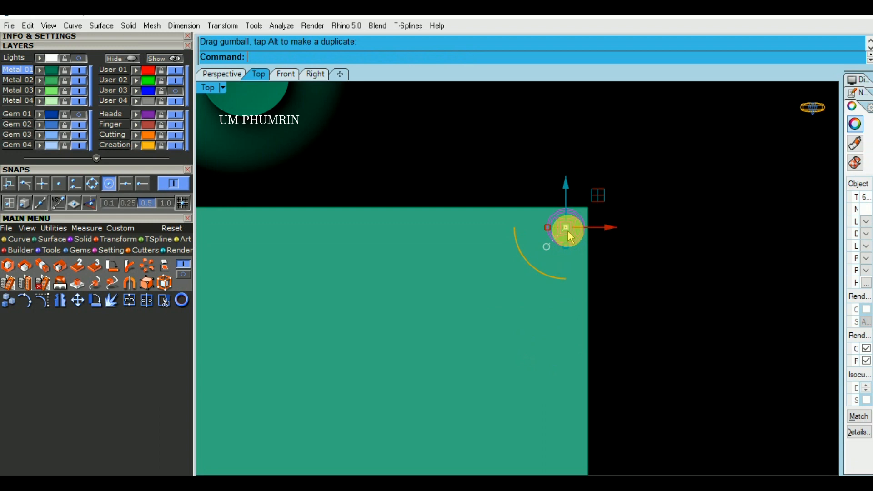
Turn the medallion curves into a block with its base point at the circles' centre, keeping the name Block 01.
key(Return)
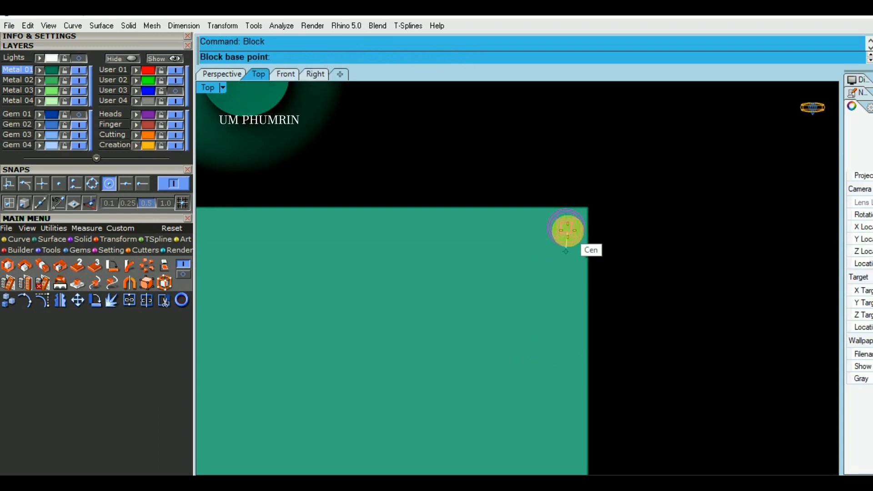
click(569, 231)
click(561, 346)
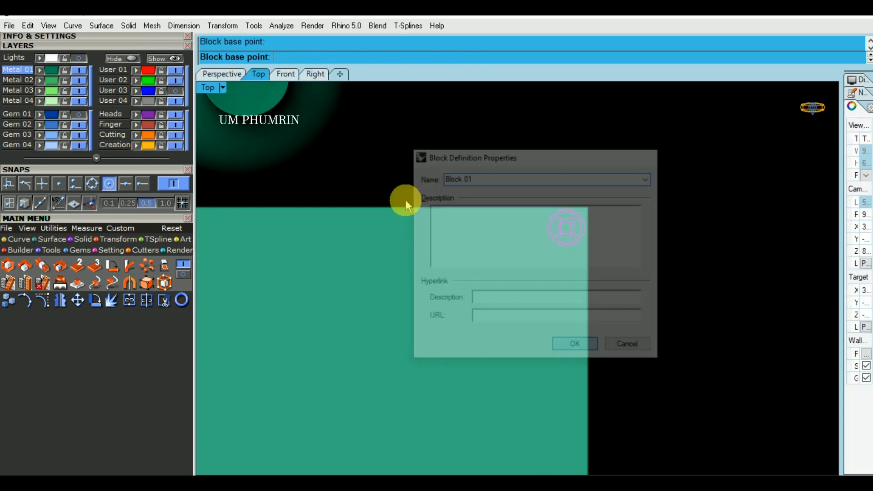
Examine how the medallion is mapped onto the underside of the vase body.
click(232, 74)
scroll(505, 315, up, 6)
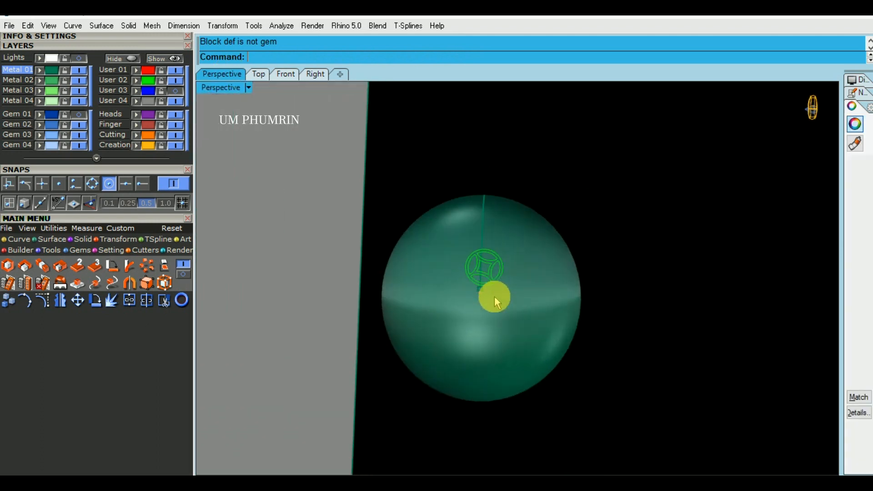
scroll(499, 248, up, 4)
right_drag(499, 249, 528, 159)
scroll(528, 159, down, 8)
right_drag(533, 227, 492, 232)
scroll(558, 184, up, 6)
Select the medallion block on the base surface and lower it onto the surface in the right view.
click(259, 74)
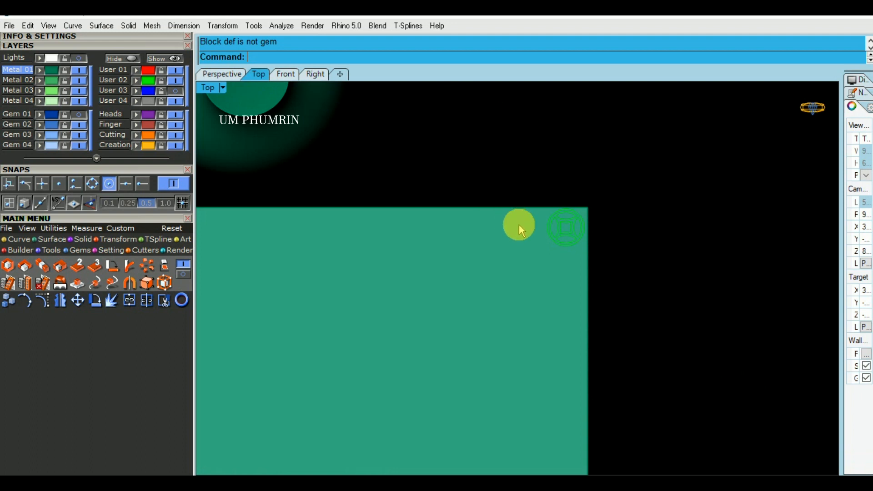
click(519, 225)
click(316, 74)
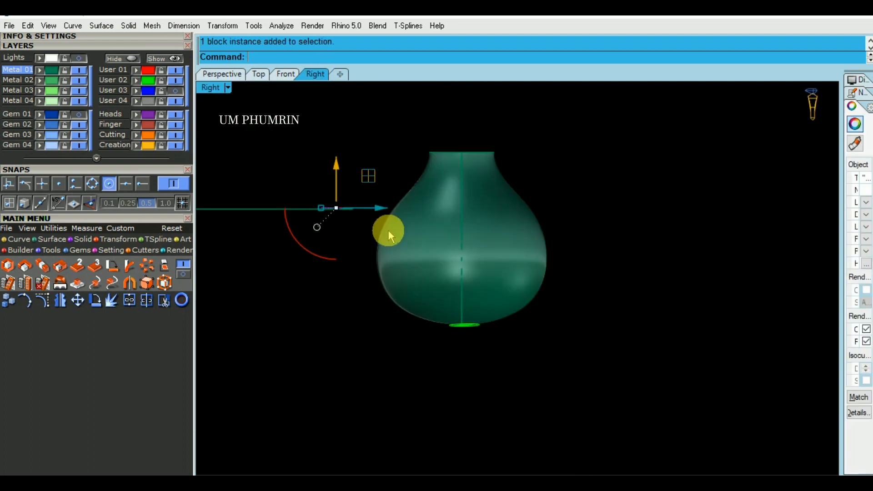
scroll(331, 204, up, 10)
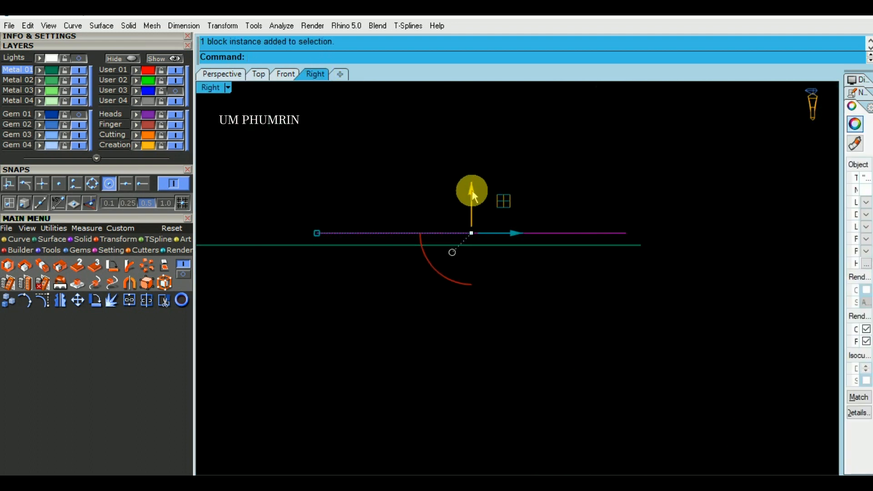
drag(484, 203, 489, 202)
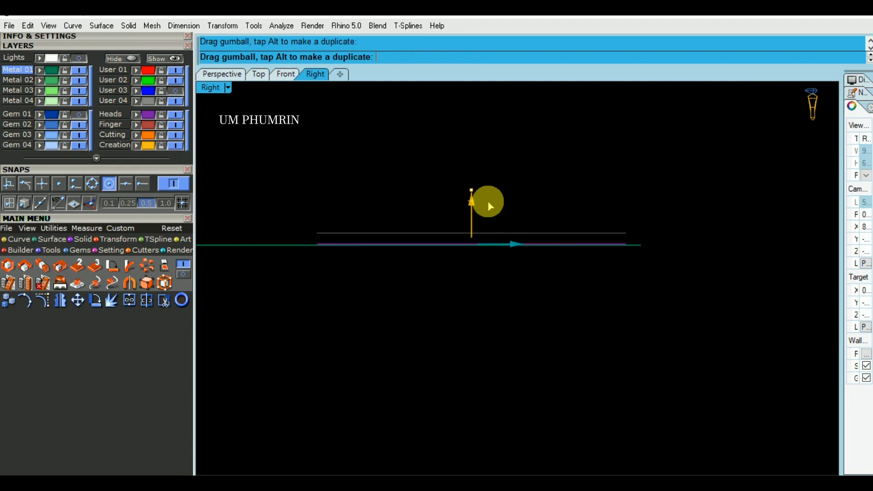
scroll(471, 206, down, 4)
scroll(673, 250, down, 5)
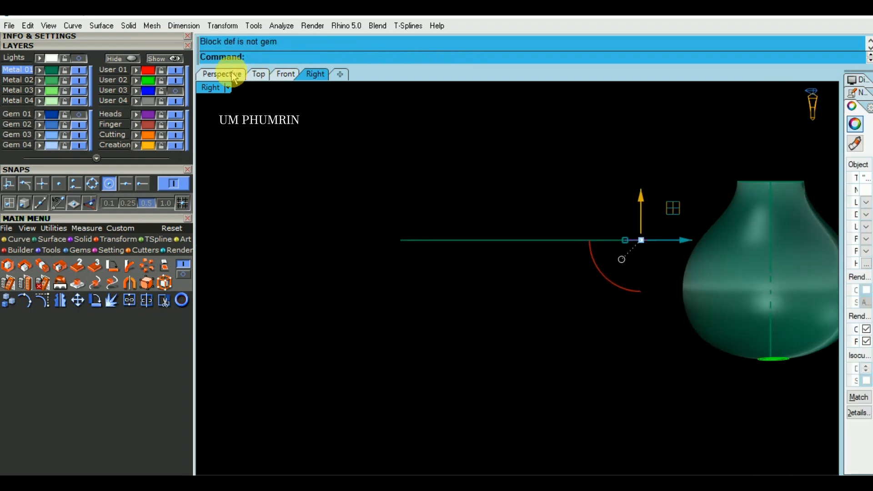
click(222, 74)
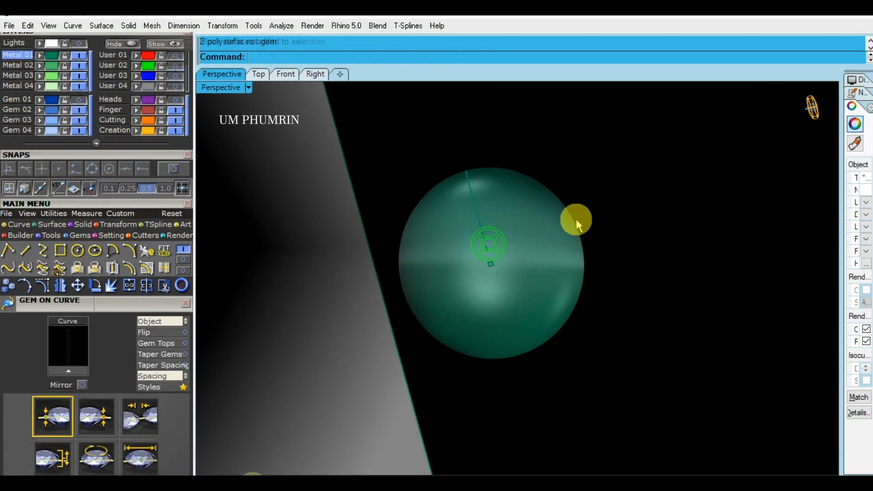
Inspect the completed openwork pendant in Plastic display mode and return the view to Shaded.
click(220, 87)
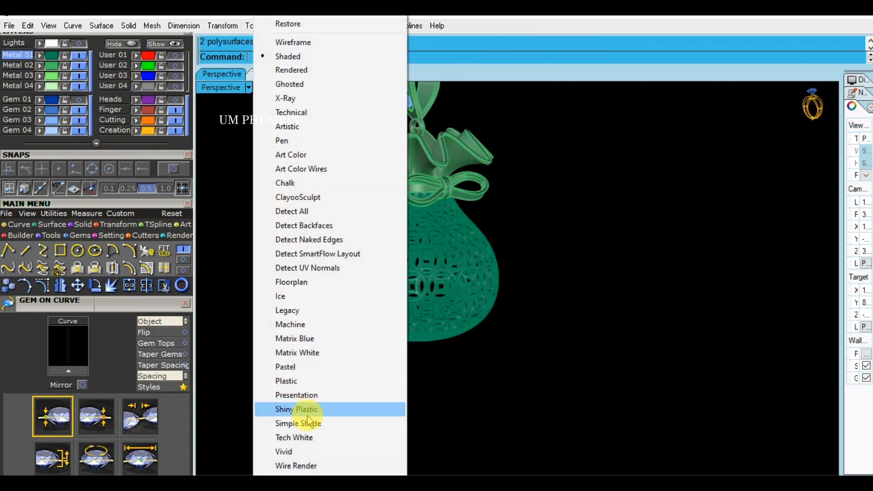
click(309, 381)
mouse_move(510, 362)
right_down()
mouse_move(493, 345)
mouse_move(664, 205)
mouse_move(588, 358)
mouse_move(496, 205)
right_up()
scroll(588, 359, up, 4)
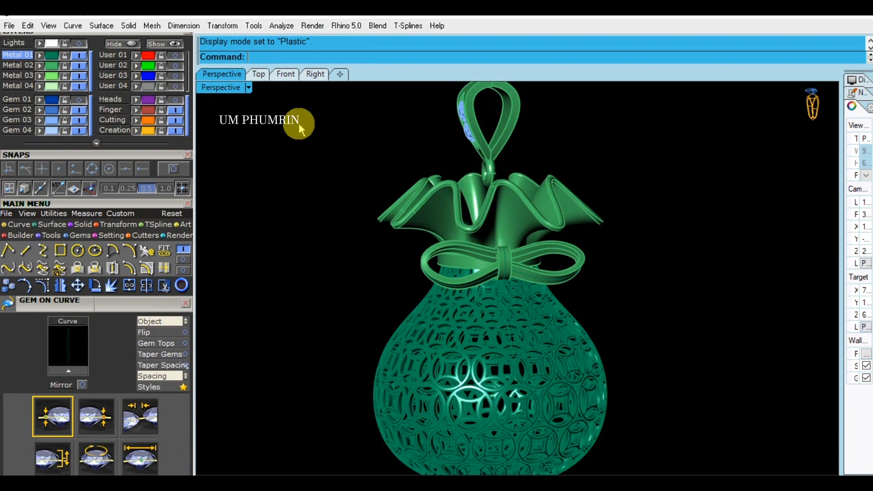
click(232, 86)
click(314, 57)
scroll(512, 270, up, 8)
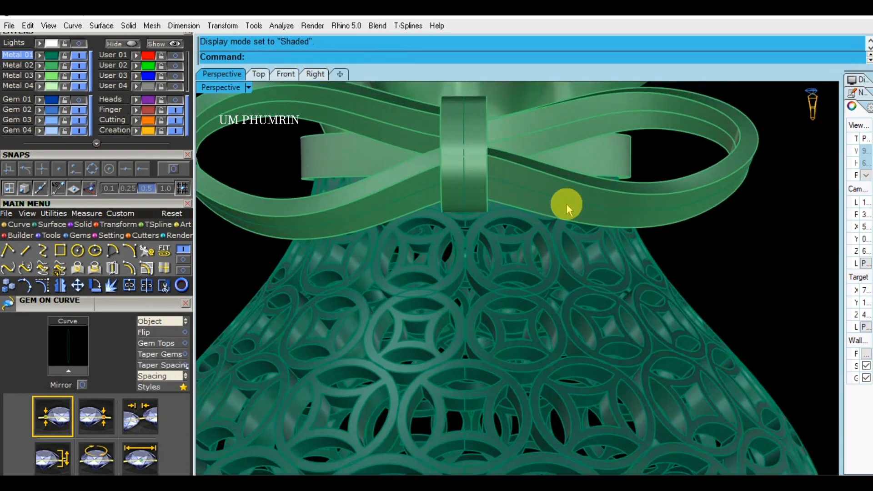
click(566, 203)
text(gc)
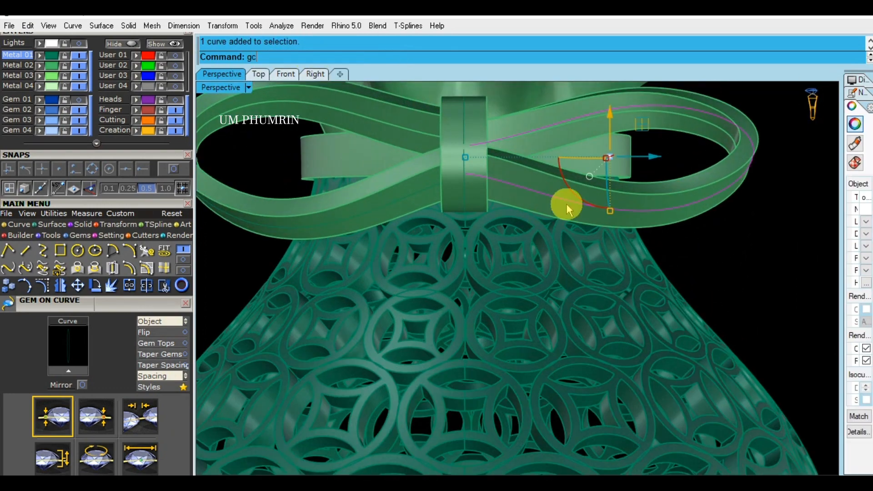
key(Return)
key(Escape)
Run Gem on Curve along the bow knot's centre curve, orienting the gems to the knot band's surface with the Object direction.
click(464, 181)
right_click(464, 183)
right_click(464, 184)
right_drag(499, 200, 544, 200)
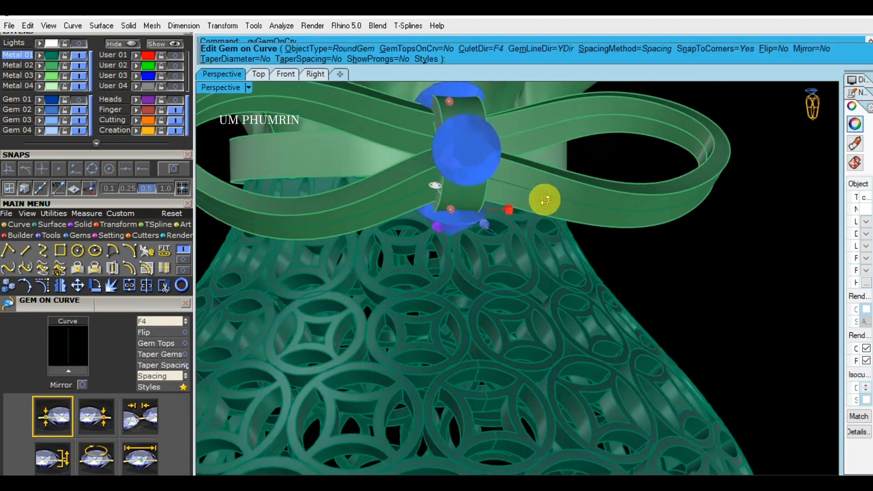
scroll(137, 296, down, 3)
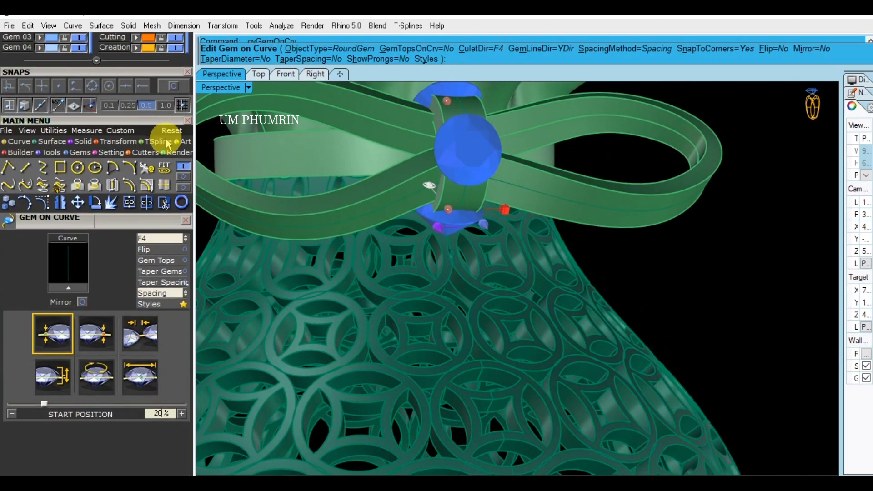
click(161, 240)
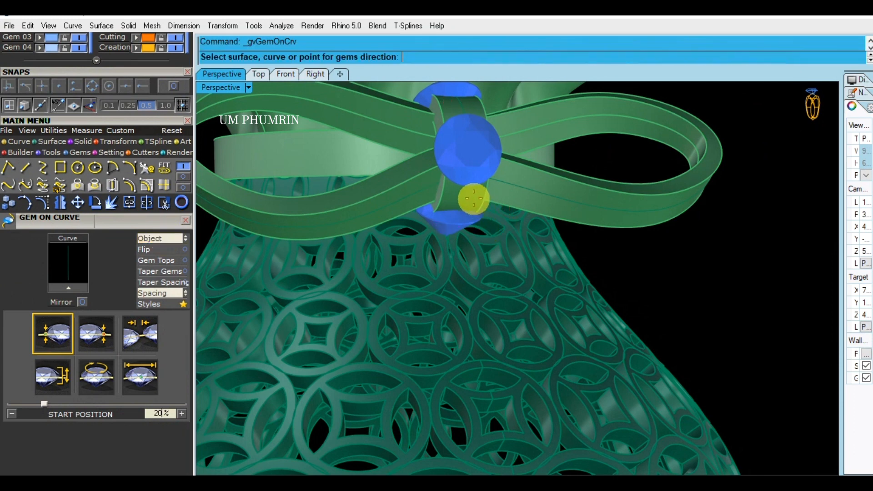
click(431, 210)
Set the knot gems to a 0.1 mm spacing and 1.3 mm start size, using the Fixed spacing method.
click(140, 337)
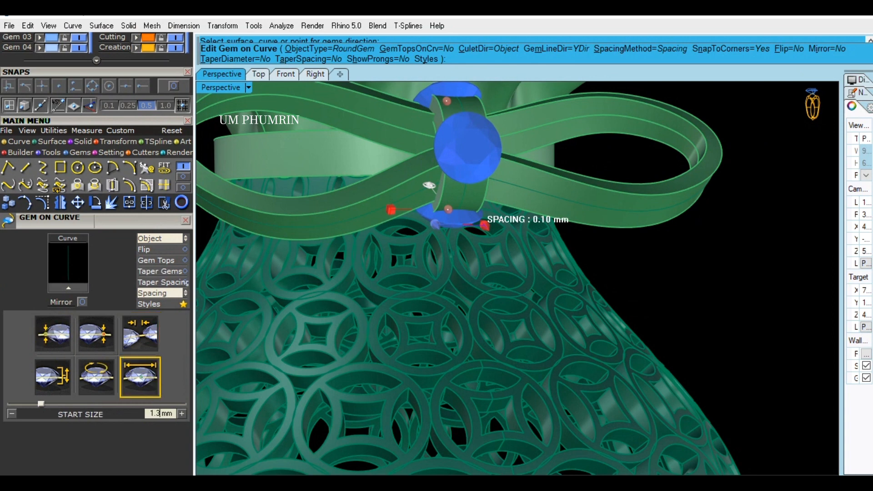
key(Return)
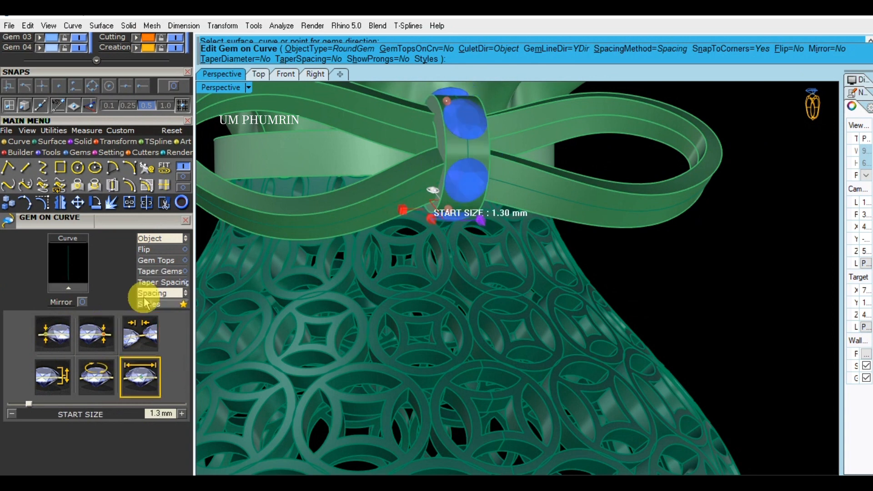
click(159, 295)
Slide the knot gem row's start position to about 30.2% and adjust its end position at the band's upper edge.
right_drag(481, 227, 424, 238)
drag(435, 259, 446, 241)
right_drag(446, 241, 444, 145)
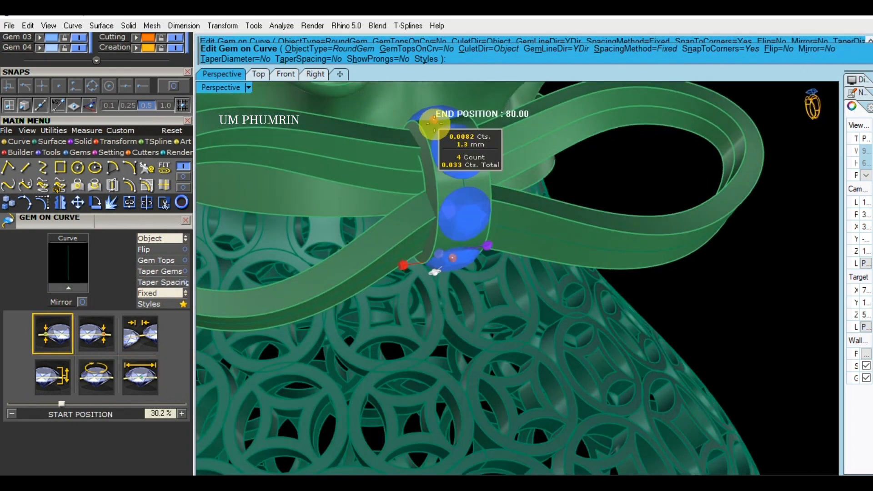
drag(429, 121, 438, 125)
right_drag(438, 124, 468, 253)
Fine-tune the knot gem row's start position to about 32.5% and create the three gems.
mouse_move(474, 258)
drag(474, 258, 481, 258)
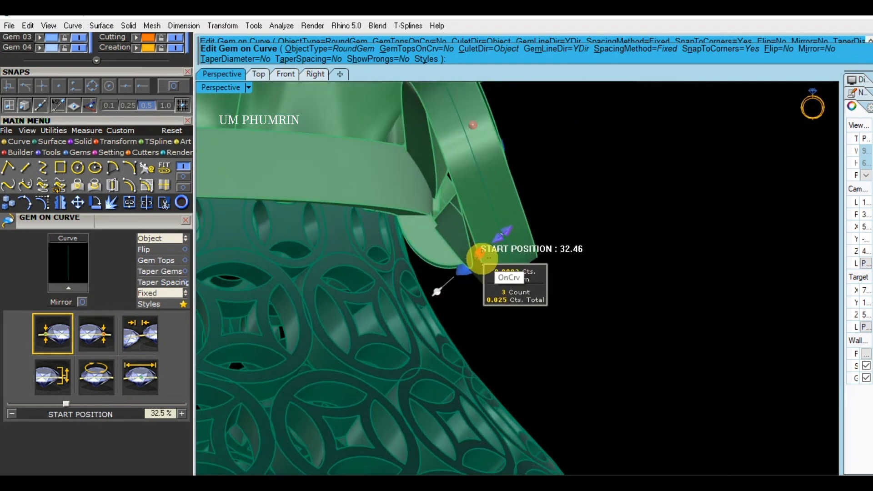
right_drag(598, 259, 425, 261)
right_click(433, 259)
right_drag(490, 257, 440, 273)
click(483, 249)
key(Escape)
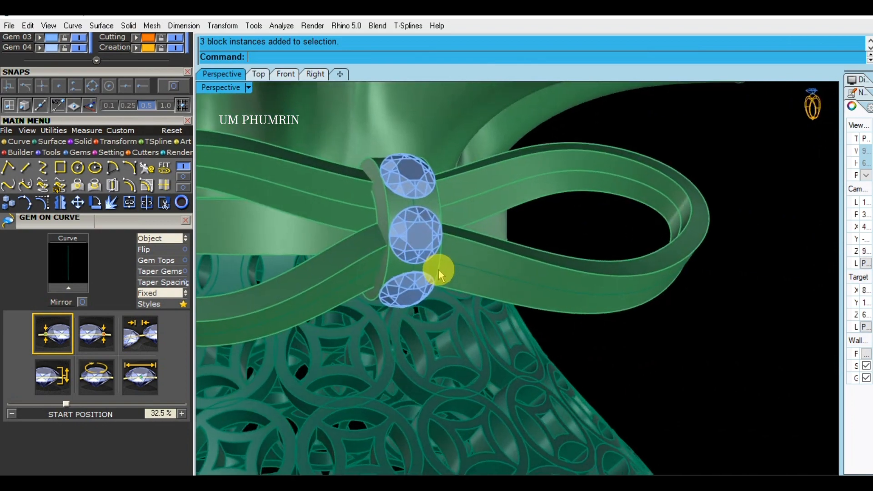
Run Gem on Curve along the bow's right loop curve, orienting the gems to the ribbon's surface with the Object direction.
right_drag(463, 334, 446, 292)
click(470, 229)
right_click(471, 229)
right_click(471, 229)
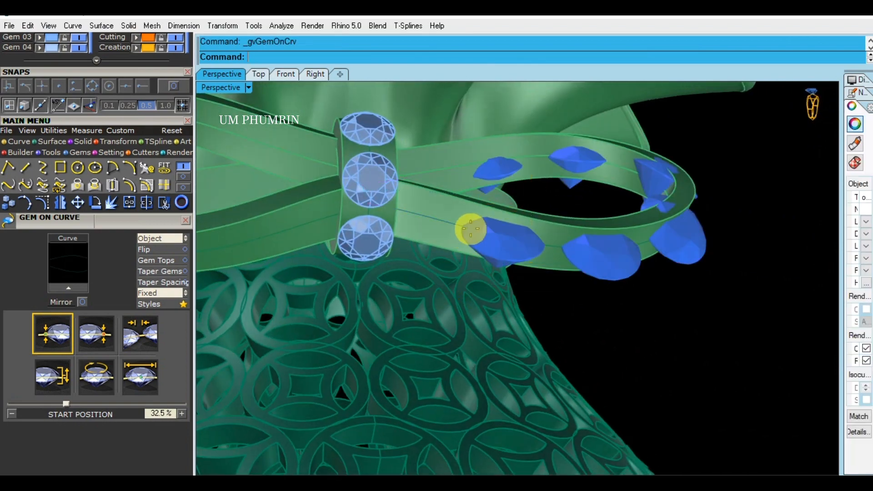
click(157, 239)
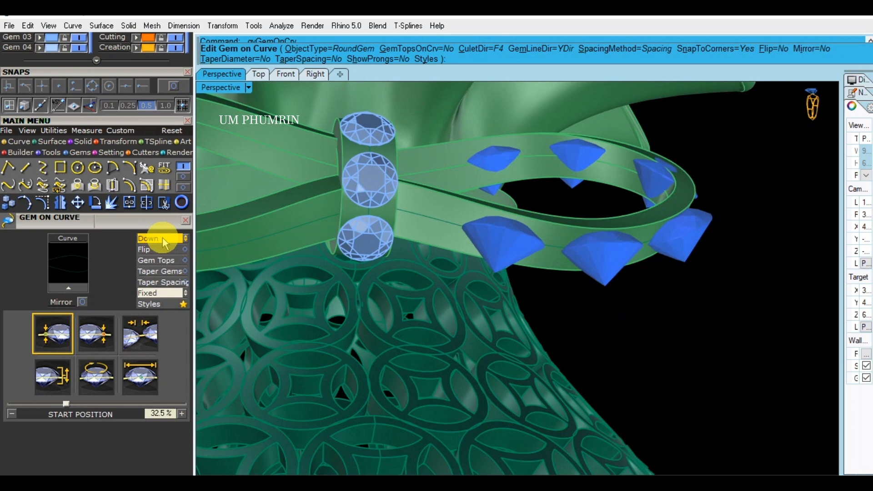
click(553, 263)
Set the loop gems to a 1.3 mm start size and 0.1 mm spacing, using the Fixed spacing method.
click(140, 376)
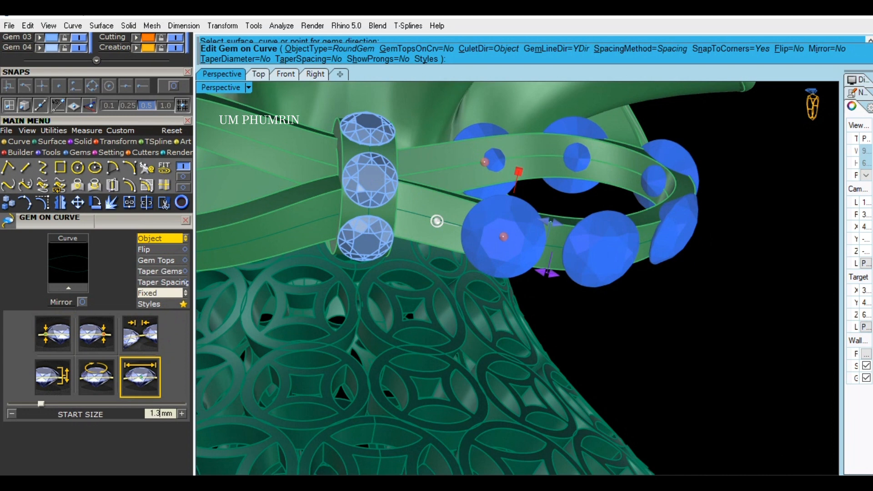
drag(436, 221, 452, 224)
text(0)
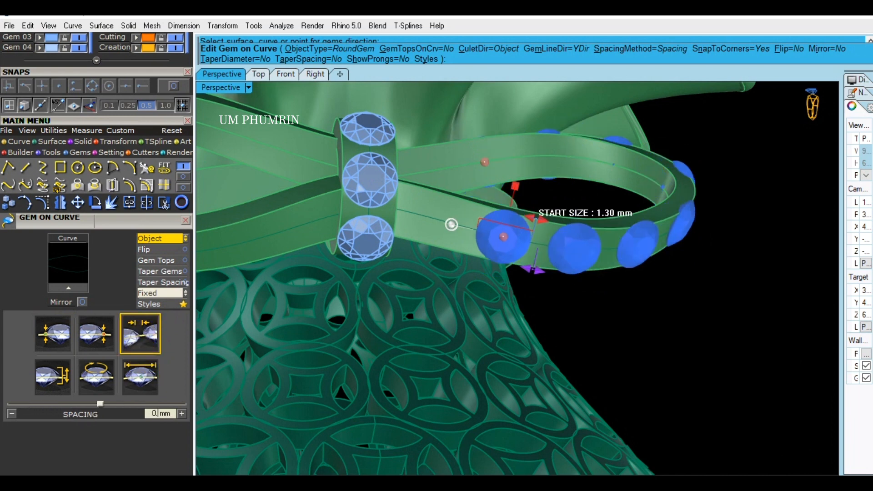
text(.1)
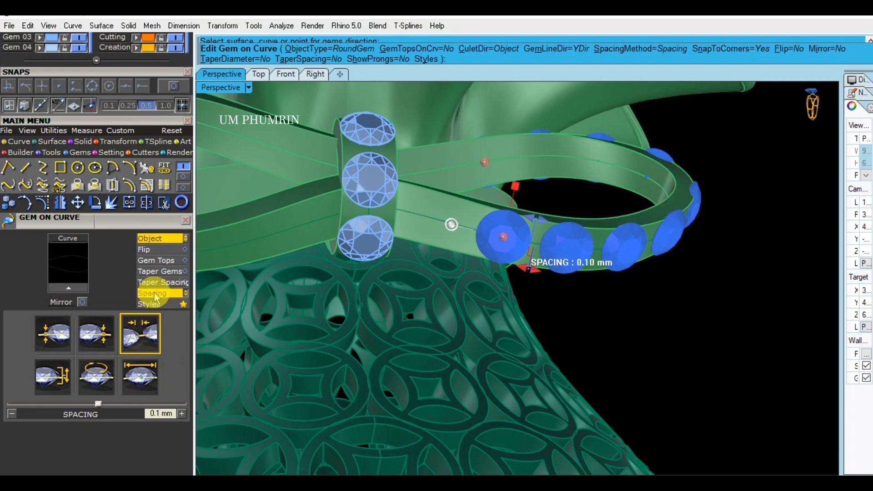
click(154, 293)
Try starting the right loop's gem row at about 22.8% of the curve.
right_drag(600, 308, 567, 285)
click(141, 370)
right_drag(409, 312, 477, 288)
drag(481, 226, 516, 215)
right_drag(546, 222, 497, 250)
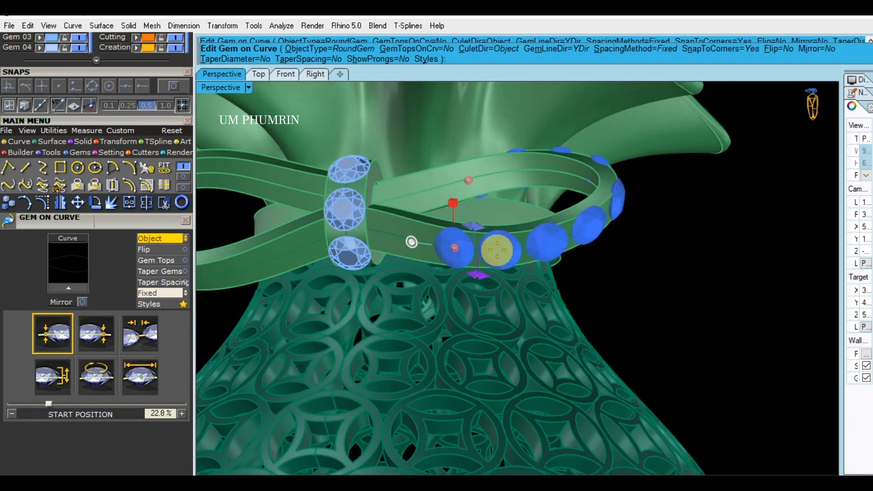
scroll(599, 270, down, 5)
shift+right_drag(553, 264, 459, 269)
right_click(458, 266)
Delete the gem placement curve running around the bow's right loop.
scroll(563, 257, up, 3)
mouse_move(536, 257)
right_down()
mouse_move(563, 257)
mouse_move(544, 260)
right_up()
click(518, 267)
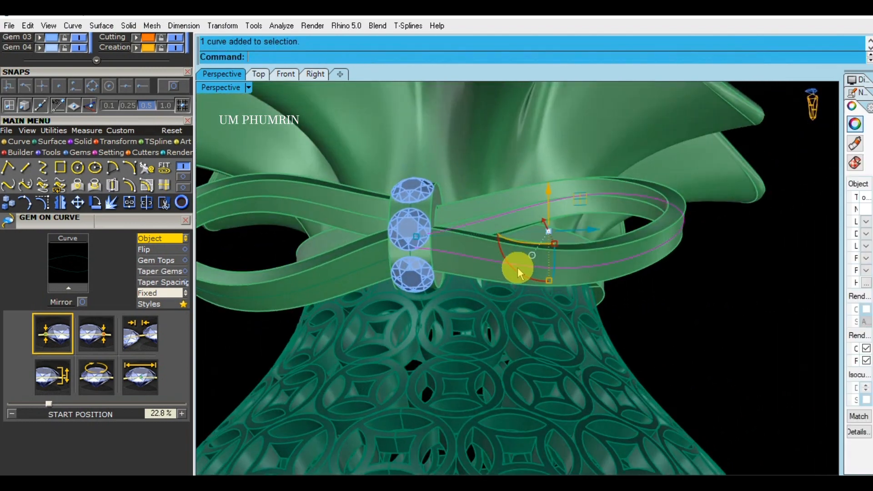
key(Delete)
scroll(671, 288, down, 4)
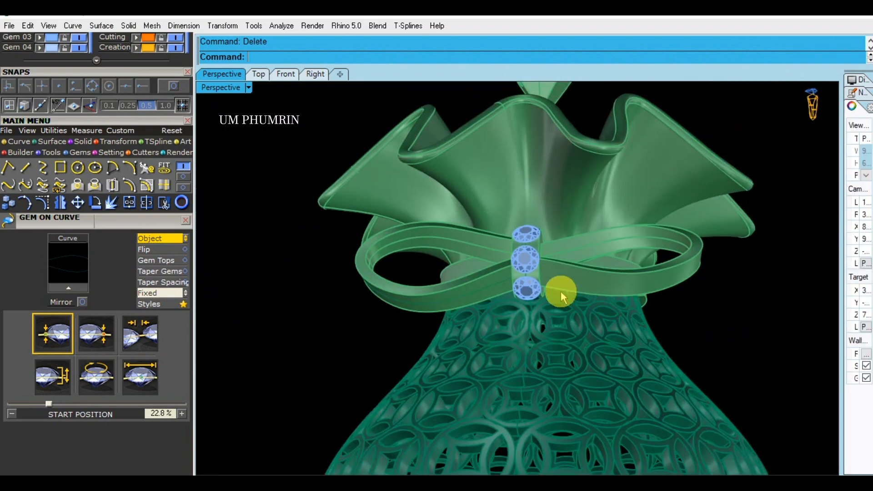
Hide the openwork pouch body.
scroll(544, 291, down, 2)
click(573, 383)
scroll(150, 137, up, 3)
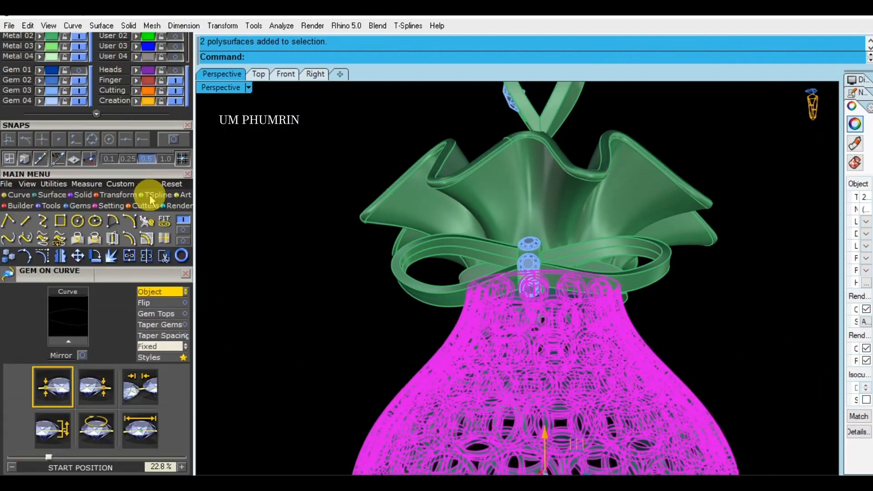
click(129, 44)
Hide the ruffled neck and the bail together with its gems.
shift+right_drag(383, 205, 376, 230)
click(560, 203)
shift+right_drag(676, 109, 671, 140)
drag(671, 143, 475, 230)
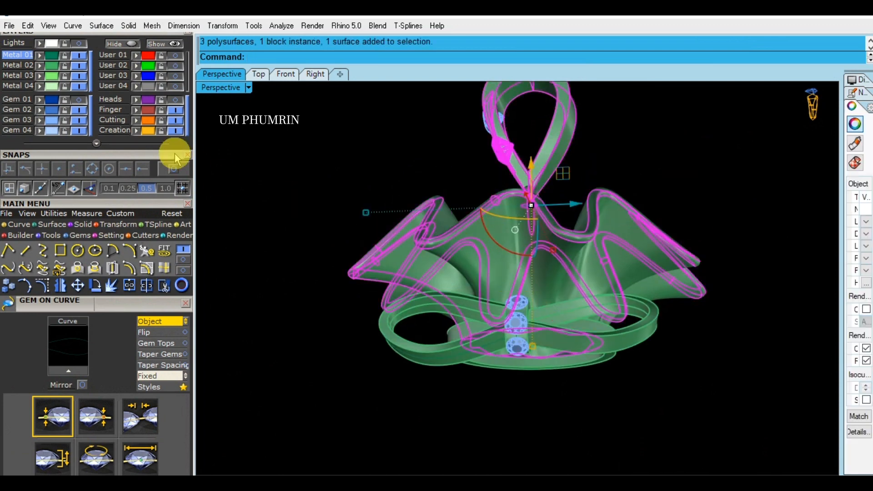
click(129, 44)
drag(575, 181, 427, 107)
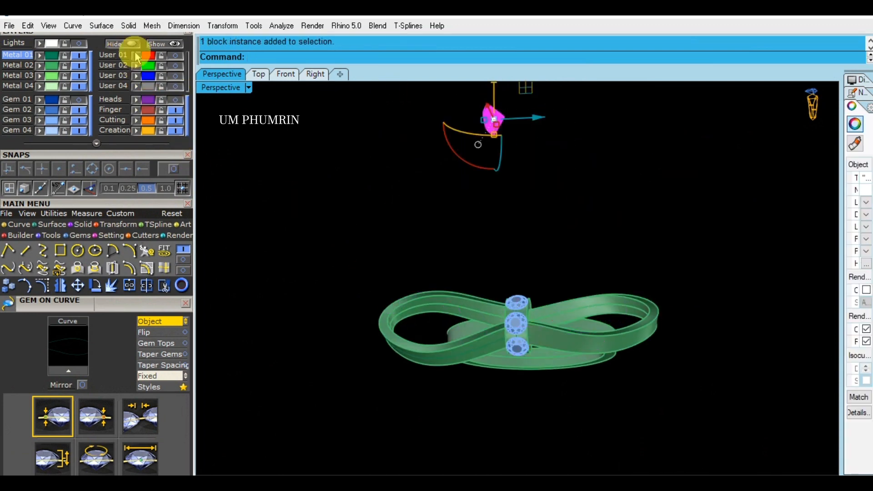
click(325, 169)
Show the User 03 layer's construction curves and hide the round gems on the bow's knot.
click(178, 77)
right_drag(520, 195, 585, 223)
drag(741, 254, 261, 135)
right_drag(491, 209, 603, 244)
click(656, 258)
right_drag(659, 268, 523, 291)
scroll(517, 296, up, 4)
click(483, 276)
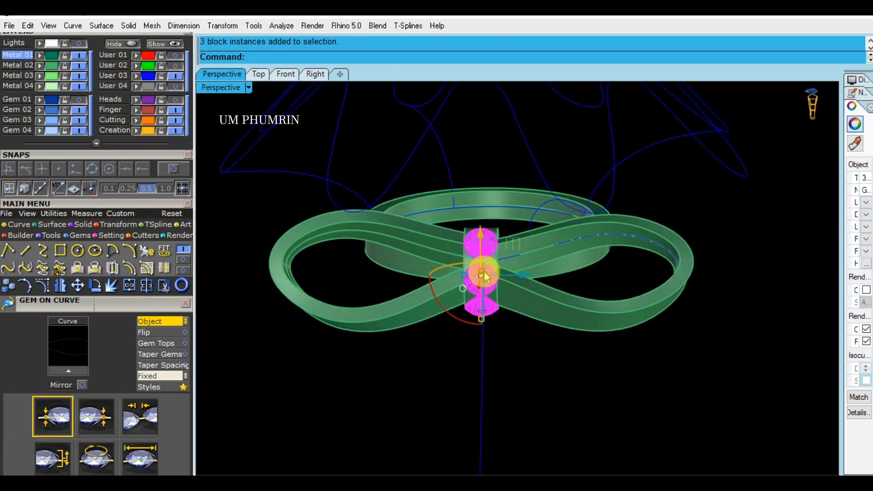
click(490, 261)
click(126, 49)
Hide the bow's knot band, leaving the ribbon loops, neck band and construction curves.
right_drag(561, 264, 650, 273)
scroll(513, 270, up, 3)
click(514, 269)
key(Return)
click(659, 275)
right_drag(659, 275, 611, 287)
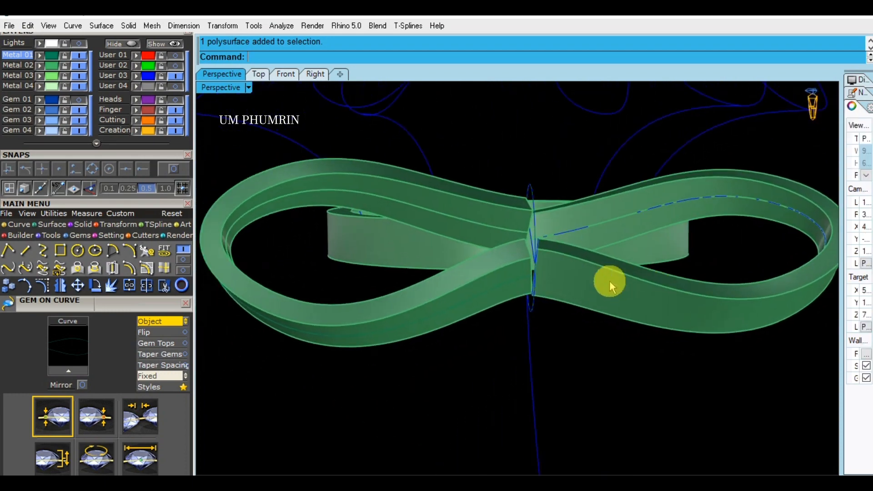
scroll(552, 302, down, 2)
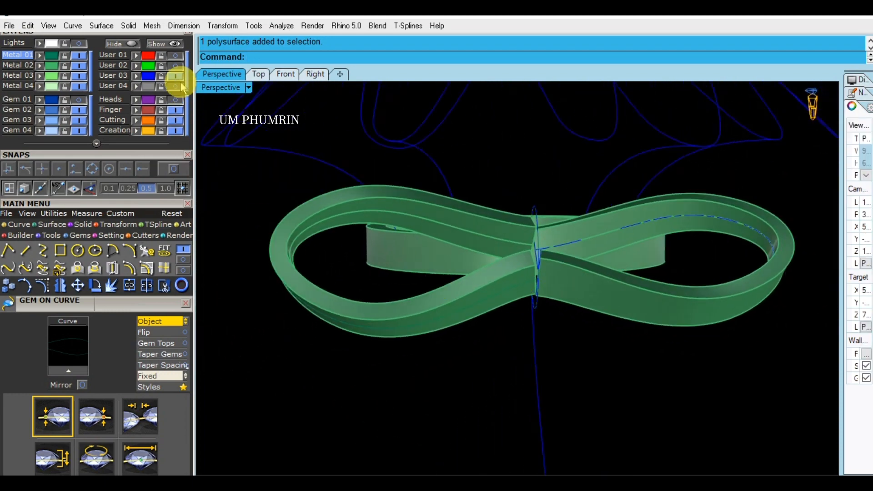
scroll(544, 253, down, 4)
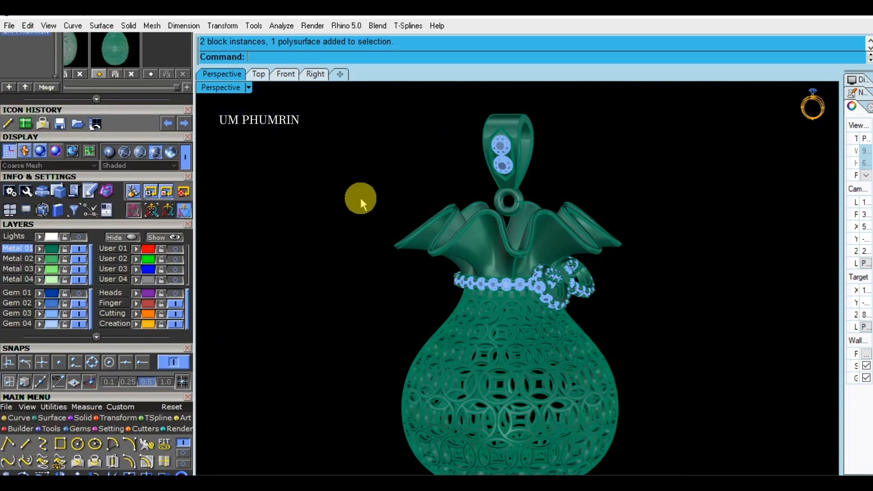
Isolate the bail and its two round gems by hiding the rest of the pendant.
scroll(471, 170, up, 2)
drag(588, 160, 414, 117)
right_drag(361, 141, 357, 144)
click(357, 143)
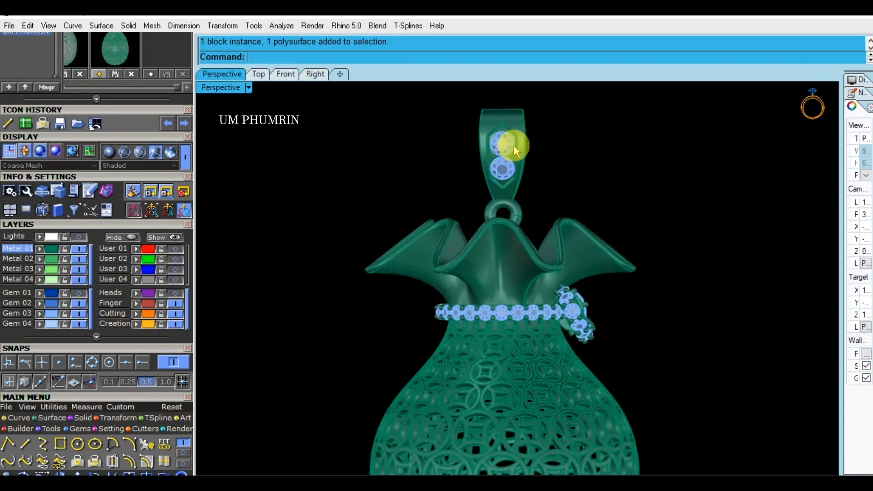
scroll(514, 145, up, 4)
drag(558, 161, 392, 128)
scroll(518, 156, up, 4)
right_drag(517, 157, 545, 218)
scroll(495, 235, up, 4)
right_drag(547, 257, 542, 260)
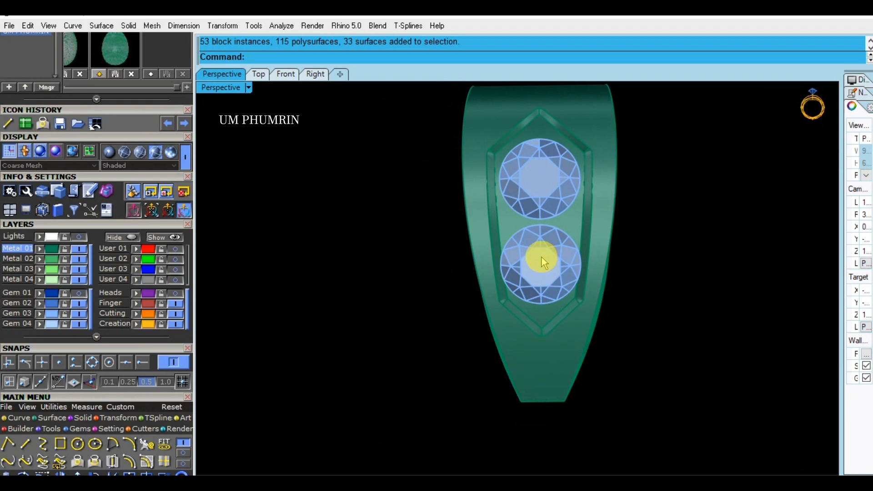
Place two prongs, 0.5 mm in diameter and 0.65 mm high, on the bail's recessed face beside the gap between the gems.
scroll(542, 261, up, 2)
click(576, 219)
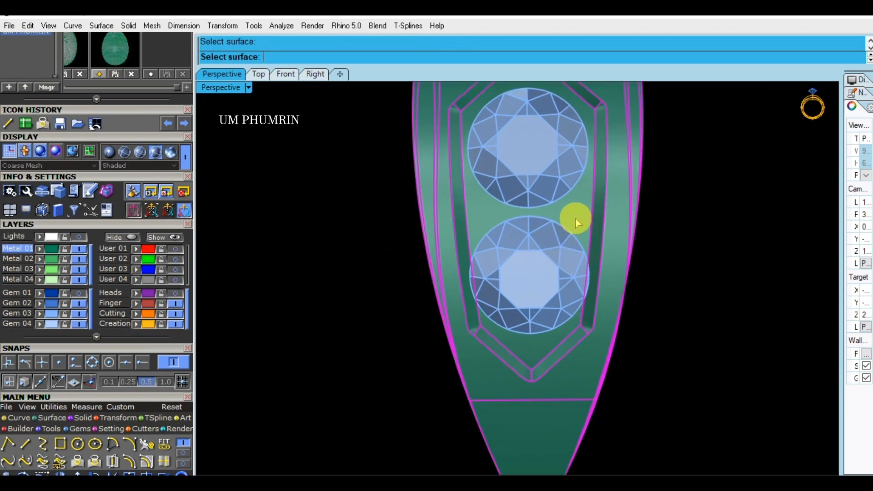
right_drag(598, 152, 486, 220)
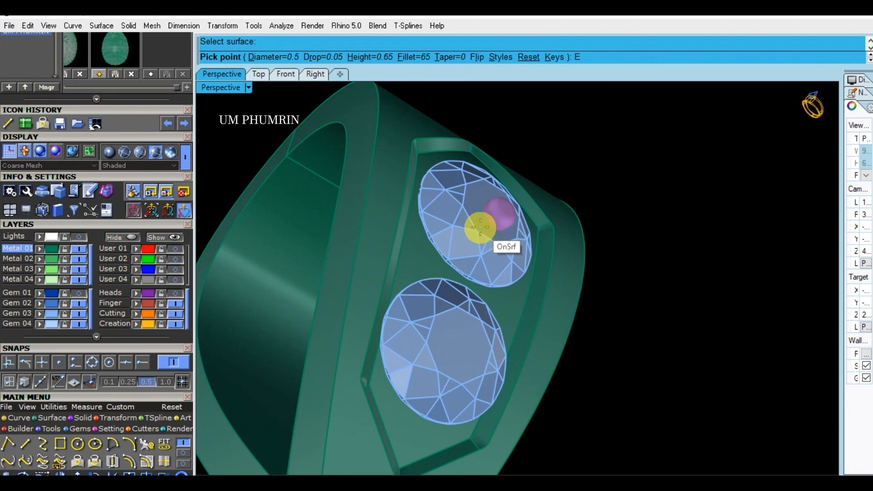
right_drag(409, 278, 604, 237)
scroll(586, 249, up, 3)
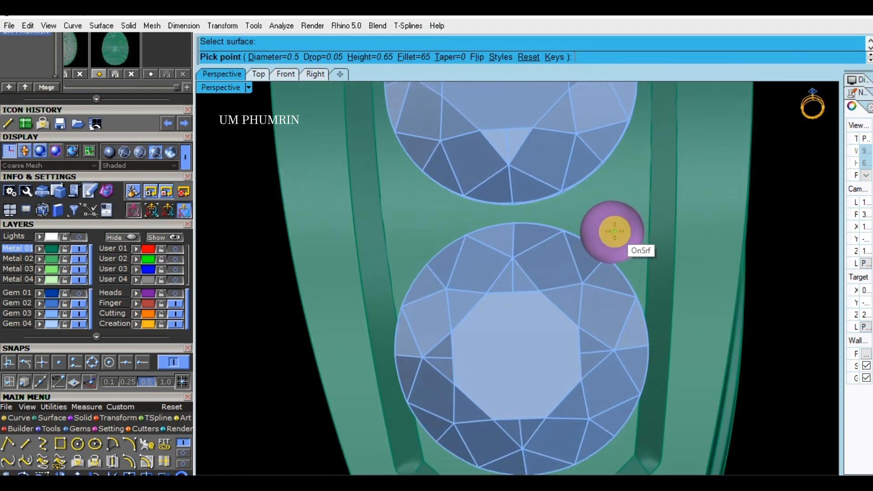
click(614, 231)
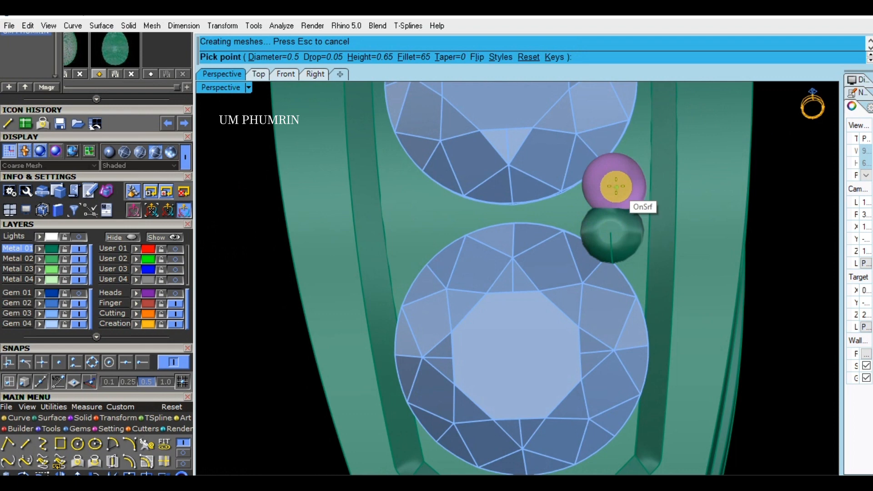
click(615, 181)
Add prongs 0.55 mm in diameter and 0.7 mm high above the upper gem and below the lower gem.
right_drag(609, 172, 617, 284)
right_drag(542, 183, 544, 191)
scroll(524, 153, up, 2)
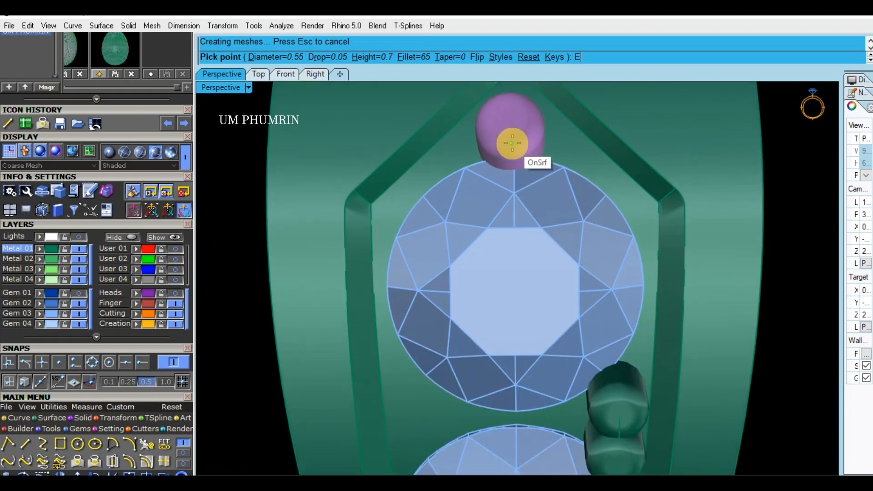
scroll(514, 144, down, 3)
key(BackSpace)
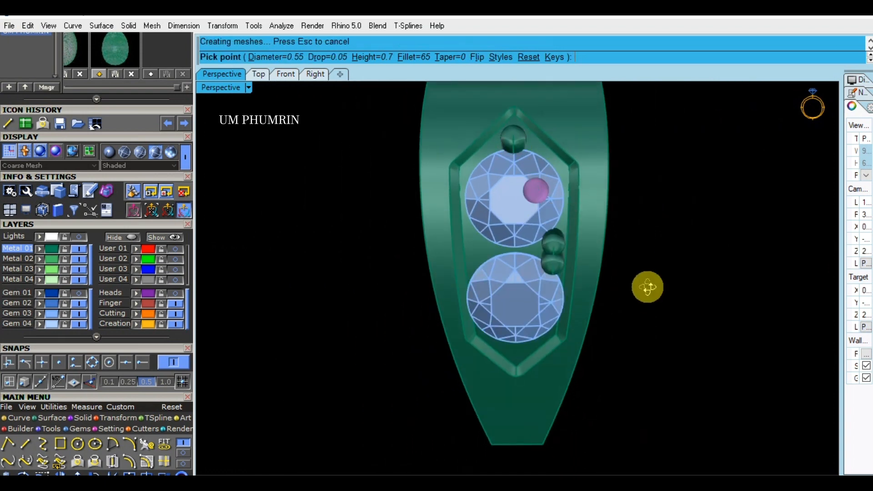
scroll(527, 411, up, 5)
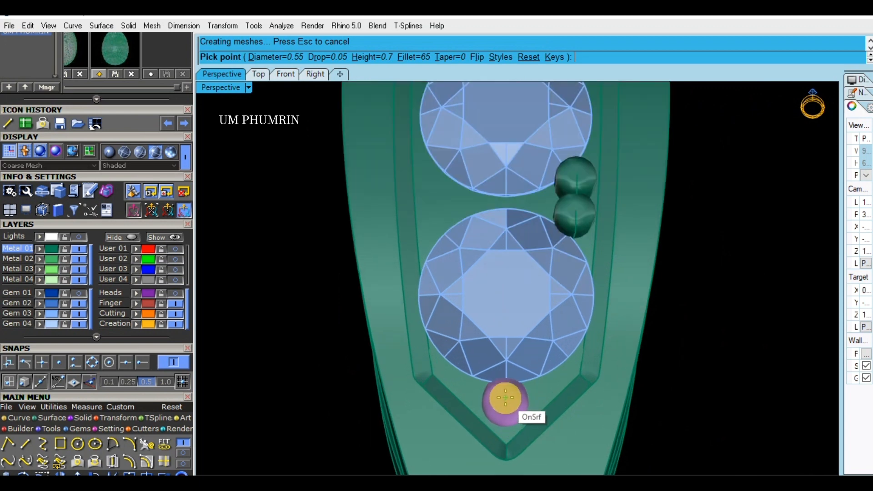
click(506, 394)
scroll(514, 391, down, 3)
Mirror the pair of side prongs across the bail's vertical centreline with a copy.
right_drag(525, 389, 569, 263)
click(568, 264)
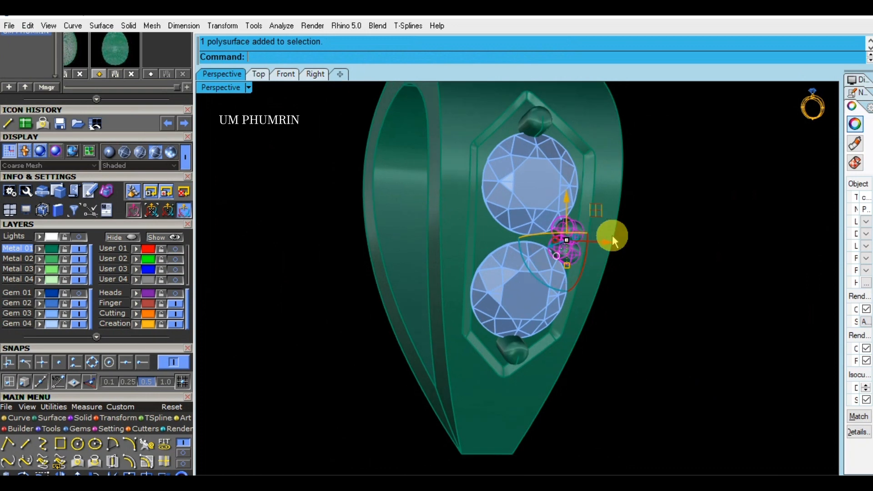
scroll(612, 234, down, 2)
scroll(548, 305, down, 3)
right_drag(548, 305, 601, 352)
key(ctrl+m)
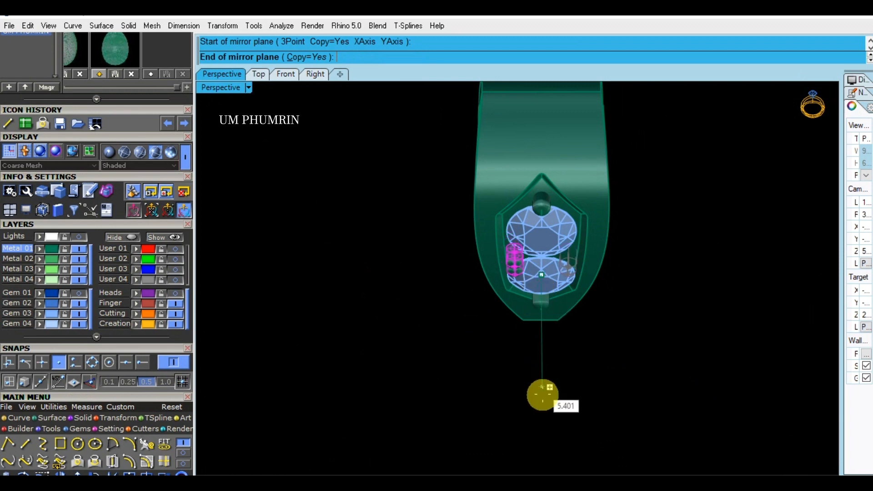
click(553, 397)
right_drag(553, 398, 555, 253)
Create gem cutters for the bail's two round gems with the ggg command.
click(555, 252)
shift+click(564, 279)
text(ggg)
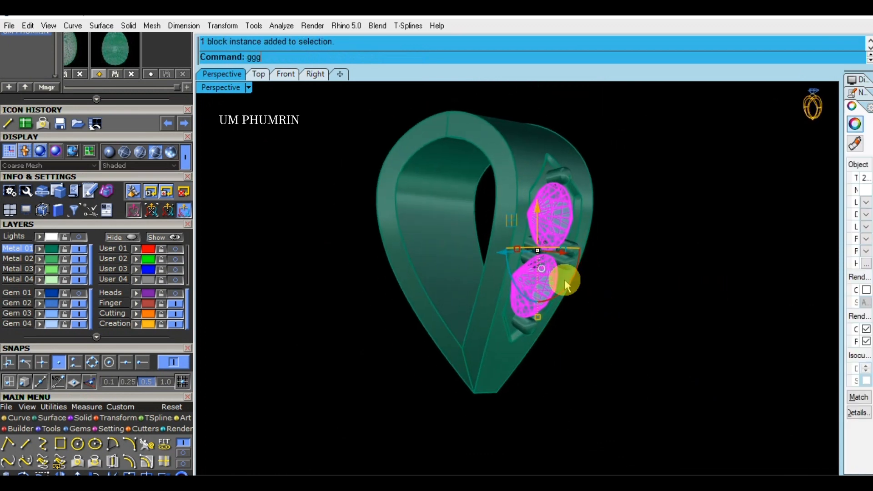
key(Return)
right_drag(564, 279, 449, 331)
Subtract the gem cutters from the bail with a Boolean difference and delete the cutters.
click(508, 307)
text(bd)
key(Return)
click(566, 306)
key(Return)
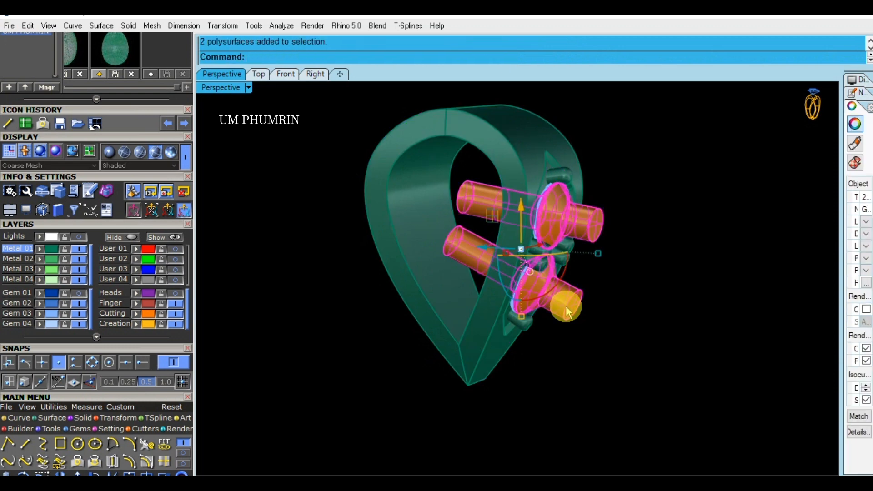
text(felete)
key(Return)
Group the bail with its prongs and gems.
mouse_move(553, 303)
right_down()
mouse_move(624, 347)
mouse_move(551, 316)
right_up()
scroll(624, 346, down, 2)
drag(683, 408, 361, 138)
key(ctrl+g)
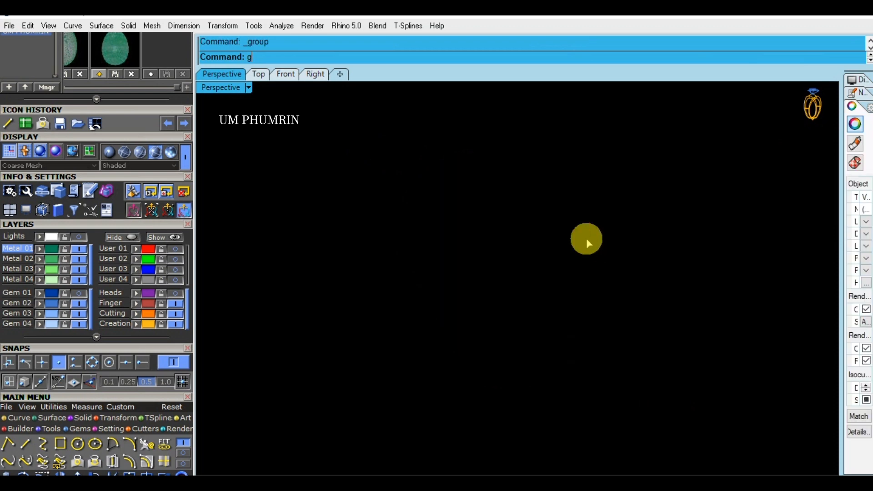
click(715, 362)
right_drag(715, 362, 634, 304)
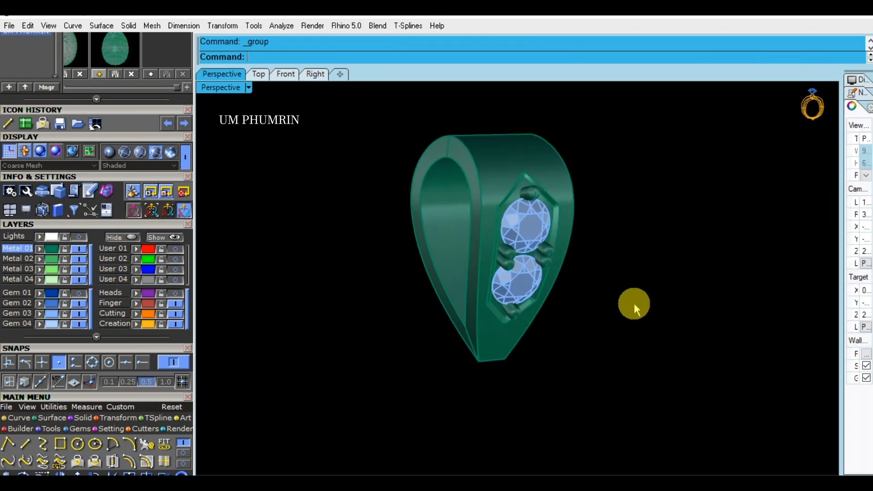
Show the hidden pendant parts and group the bail assembly with the connecting ring.
click(174, 240)
right_drag(544, 245, 569, 290)
click(555, 242)
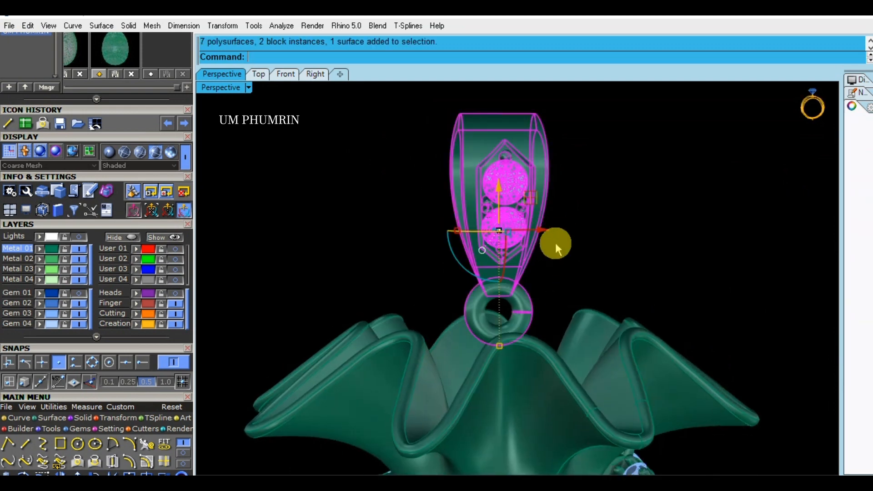
shift+right_drag(555, 242, 547, 215)
key(ctrl+g)
click(625, 224)
Examine the ruffled neck and its rim up close.
scroll(623, 227, down, 4)
shift+right_drag(607, 225, 585, 187)
scroll(585, 187, down, 1)
scroll(600, 272, up, 3)
shift+right_drag(627, 273, 623, 215)
click(623, 214)
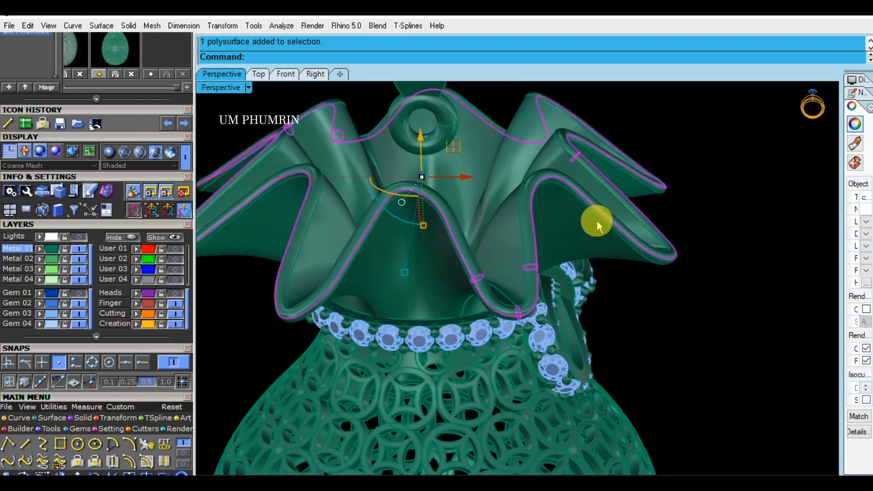
scroll(597, 221, up, 2)
click(578, 235)
scroll(678, 293, down, 3)
click(679, 293)
Review the complete pendant from several angles in the Working Shade display mode.
scroll(677, 293, down, 3)
shift+right_drag(655, 284, 612, 221)
scroll(612, 241, down, 2)
scroll(592, 260, down, 4)
right_drag(613, 259, 634, 290)
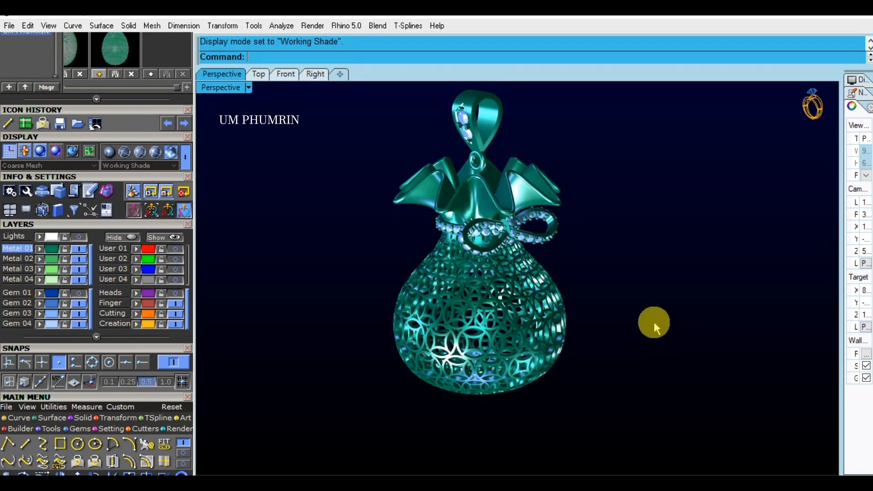
shift+right_drag(654, 322, 668, 328)
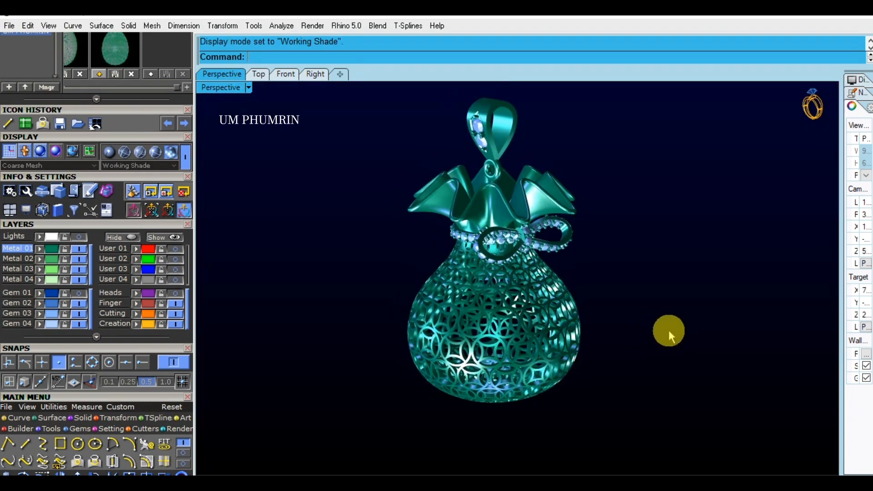
right_drag(679, 247, 643, 303)
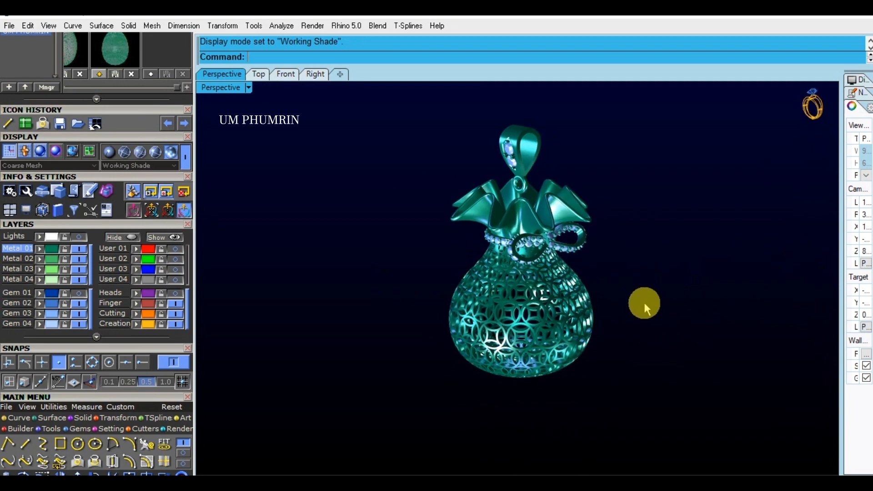
mouse_move(645, 303)
right_down()
mouse_move(634, 290)
mouse_move(641, 296)
right_up()
scroll(586, 255, up, 4)
right_drag(589, 251, 652, 275)
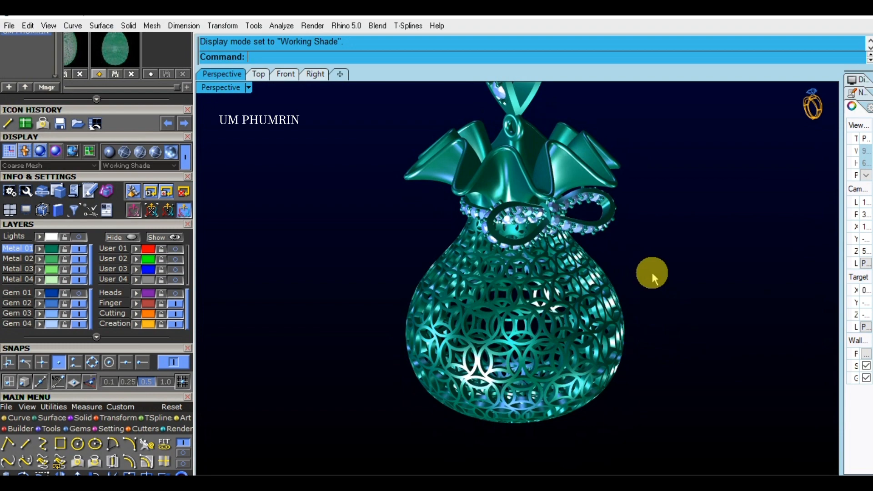
right_drag(651, 272, 481, 258)
right_drag(552, 260, 637, 353)
scroll(556, 221, up, 4)
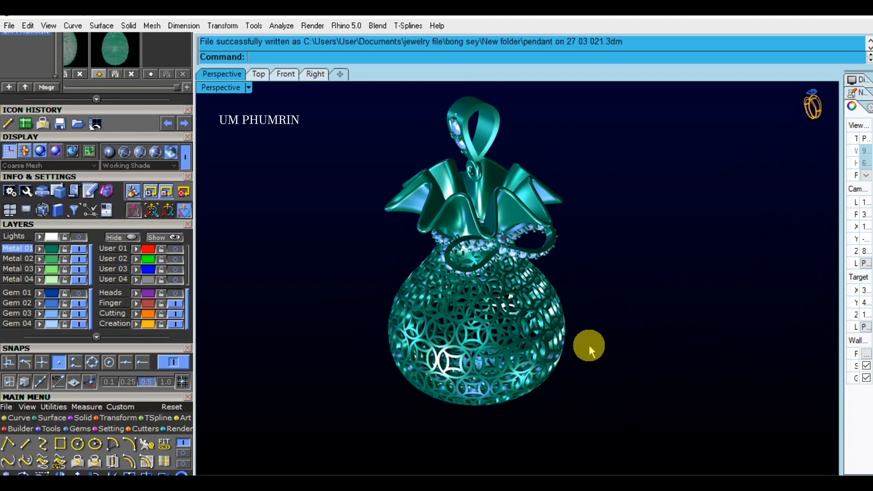
Show the User 03 layer's curves and hide all of the pendant's metal parts and gems.
click(151, 276)
click(122, 236)
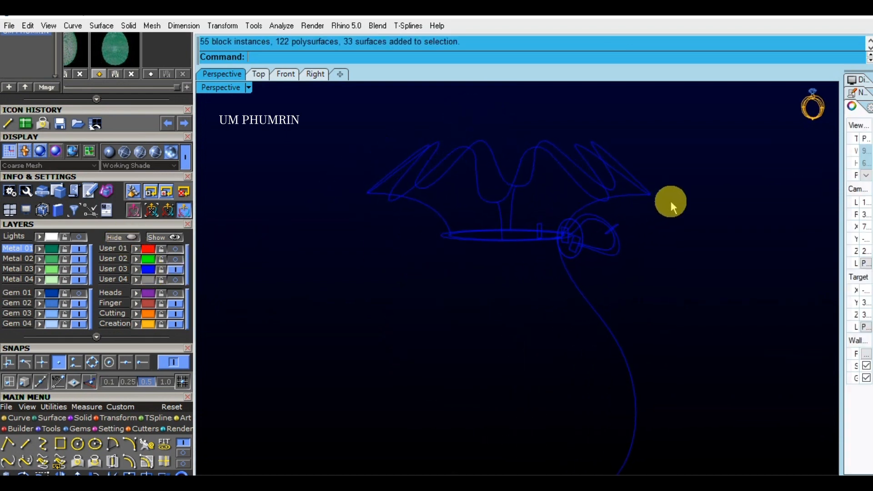
Examine the construction curves of the ruffled neck, neck band and bow from several angles.
drag(686, 205, 319, 140)
scroll(473, 221, up, 5)
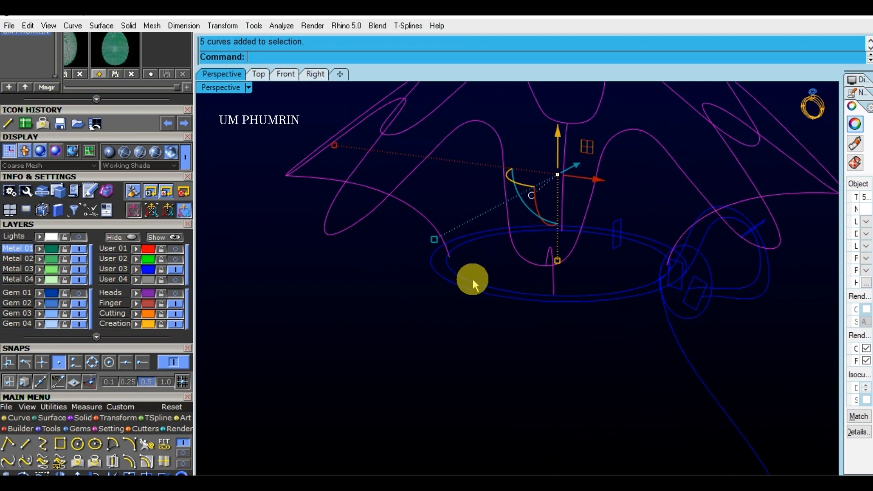
right_drag(473, 280, 643, 268)
scroll(570, 294, up, 4)
click(604, 290)
click(606, 277)
scroll(605, 272, up, 2)
click(624, 275)
scroll(632, 218, down, 2)
drag(320, 146, 320, 145)
right_drag(437, 186, 474, 284)
click(467, 200)
right_drag(466, 200, 475, 220)
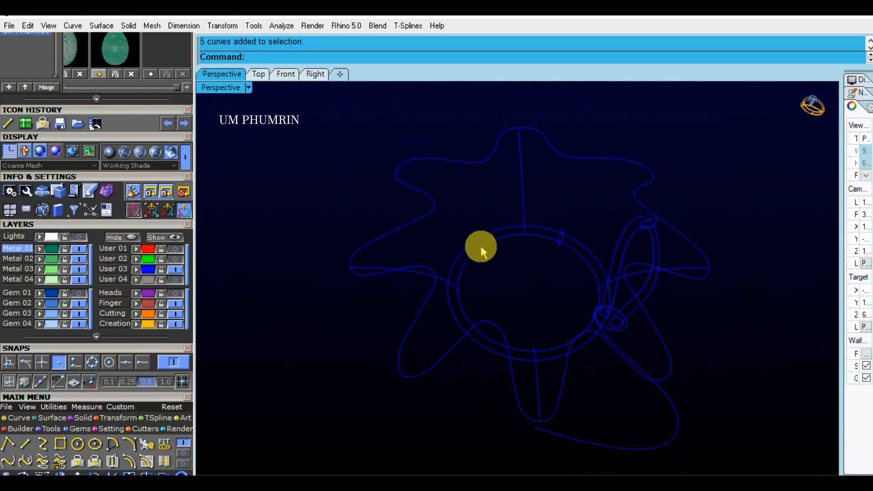
Draw a closed interpolated curve through the inner endpoints of the ruffled neck's four profile curves.
text(l2)
key(Return)
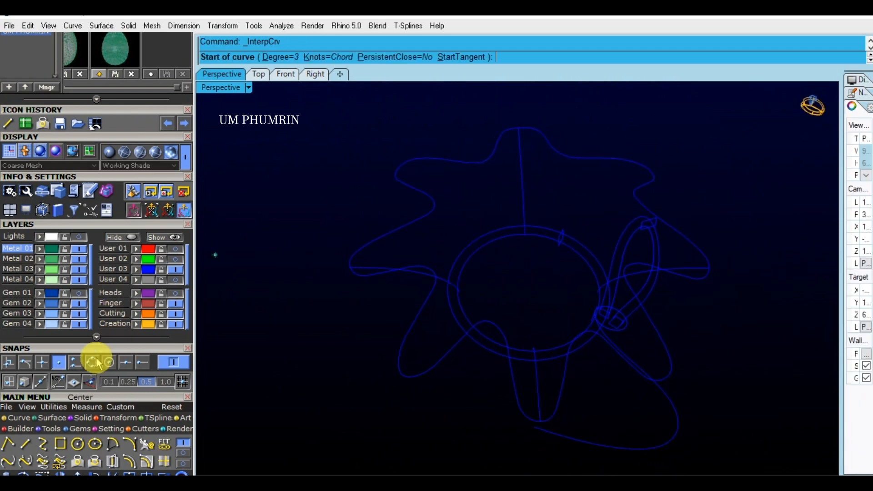
click(143, 363)
scroll(452, 279, up, 4)
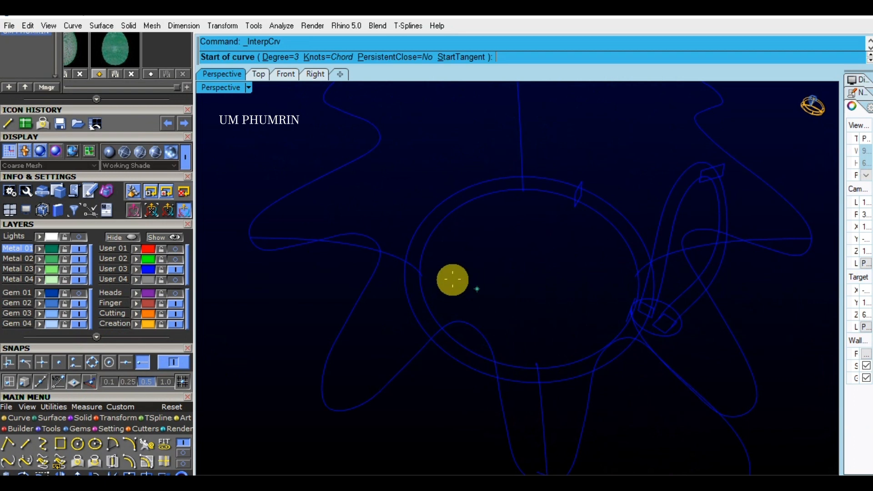
click(412, 274)
click(537, 173)
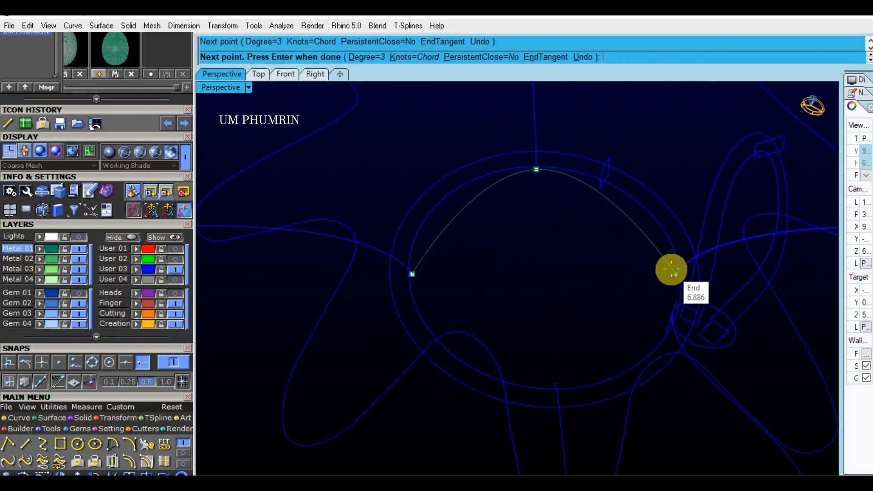
click(663, 286)
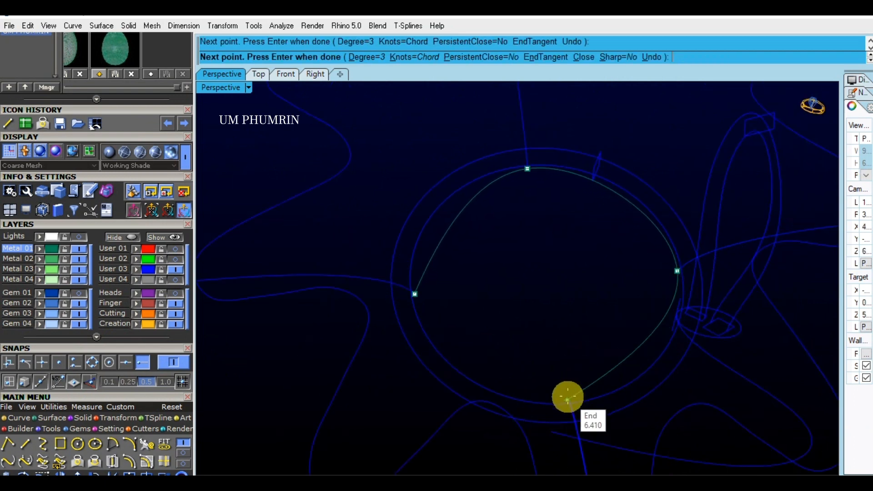
click(567, 399)
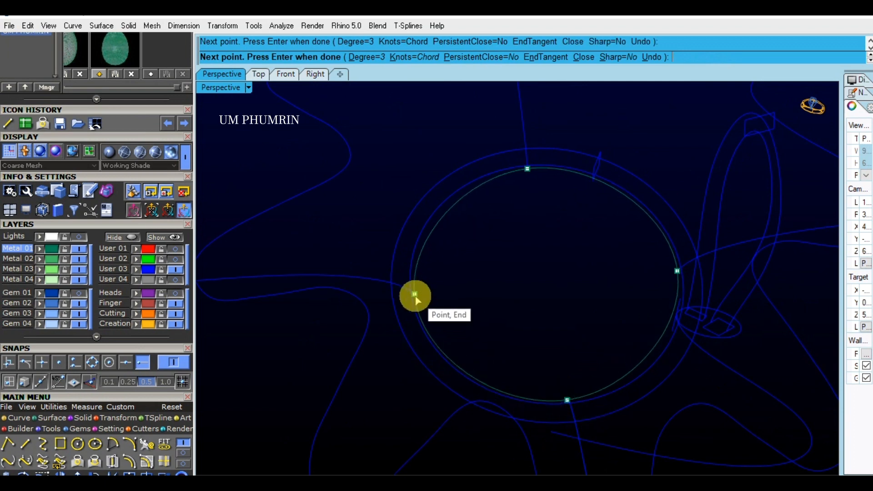
click(425, 283)
Create a network surface from the wavy rim curve, the four profile curves and the closed inner curve.
right_drag(435, 267, 667, 196)
drag(396, 166, 397, 166)
right_drag(513, 180, 476, 211)
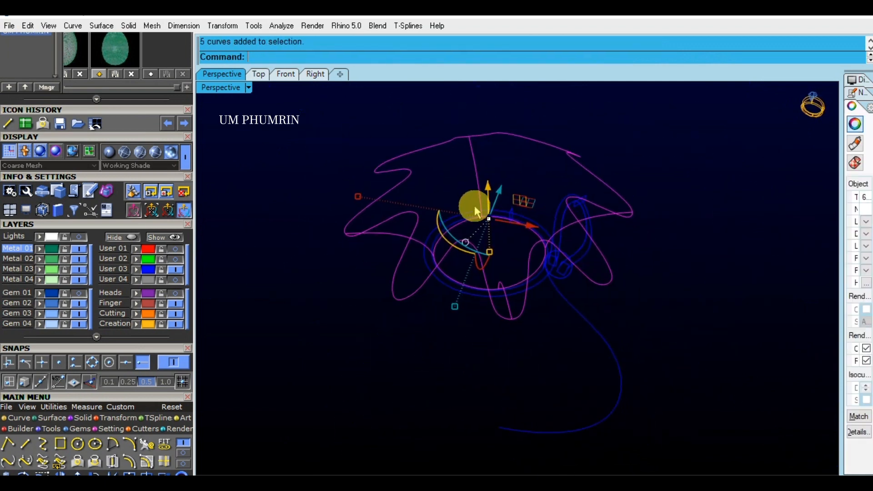
text(Co)
key(Return)
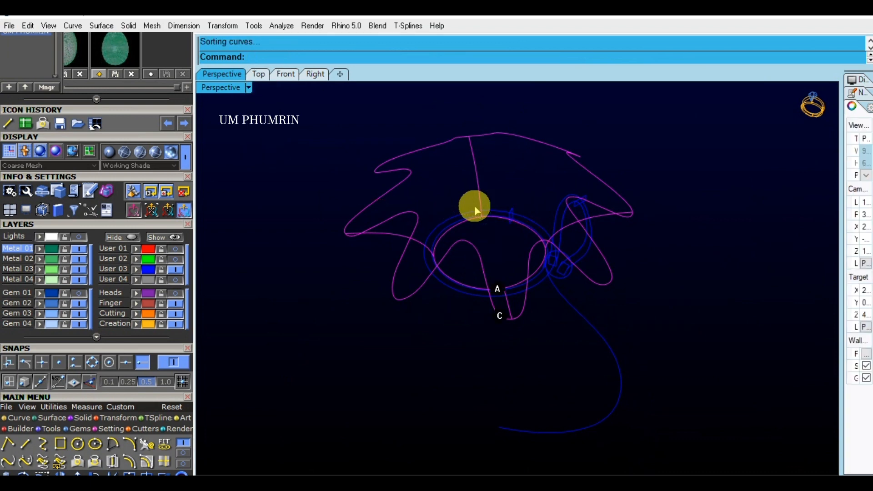
key(Return)
Check the ruffled network surface, and delete it along with the closed inner curve.
right_drag(659, 290, 549, 213)
click(702, 275)
click(537, 184)
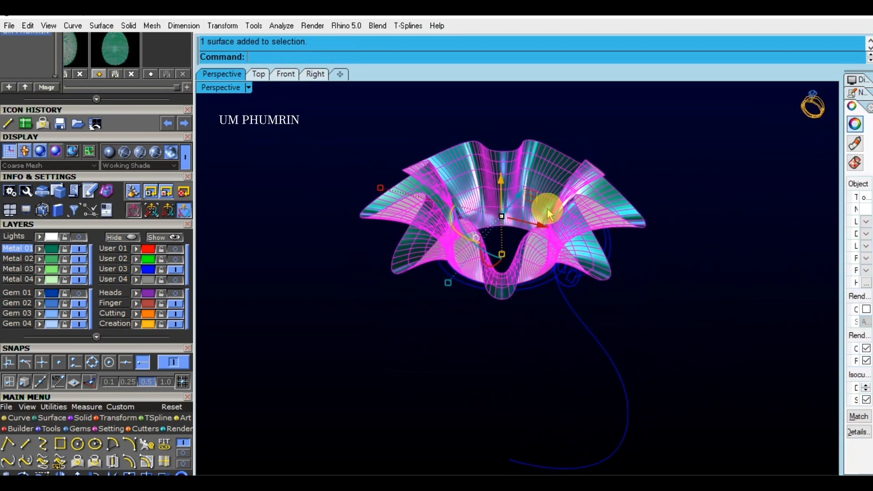
key(Return)
right_drag(676, 252, 516, 211)
click(532, 224)
key(Delete)
Show all hidden pendant parts, and display the Heads layer's curves instead of the User 03 layer's.
right_drag(560, 236, 479, 218)
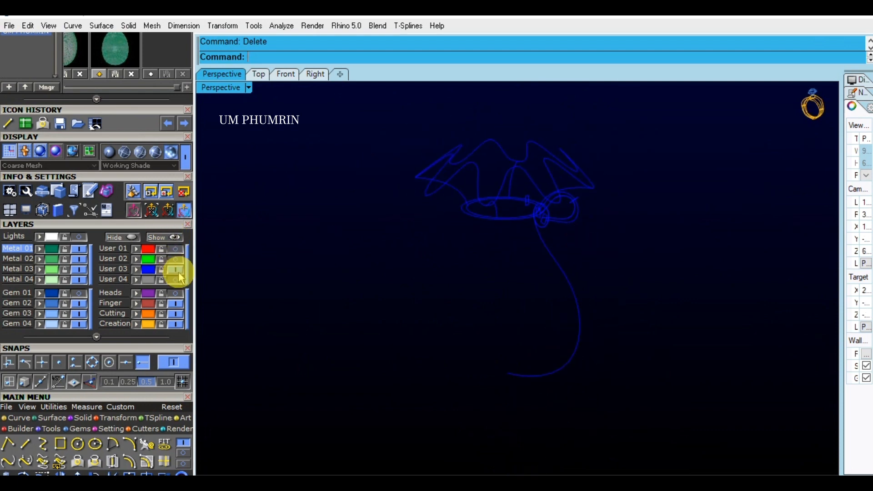
click(176, 237)
scroll(517, 294, down, 3)
right_drag(518, 282, 246, 267)
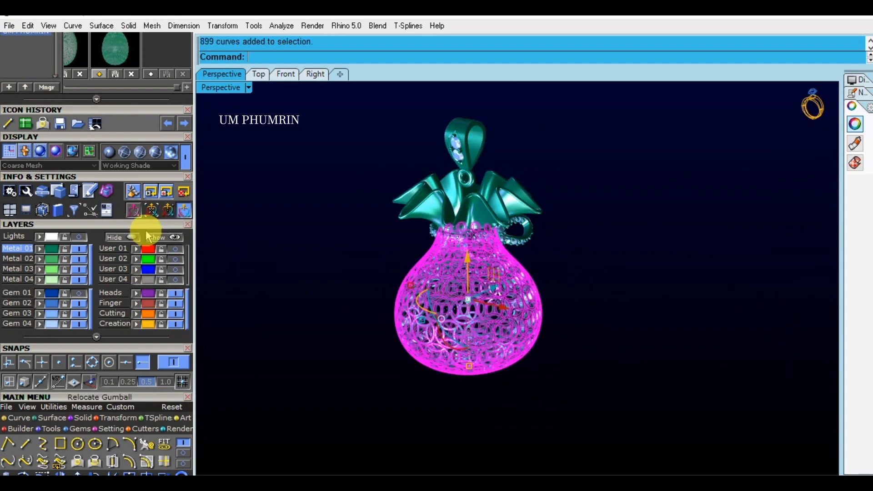
Hide everything except the pouch body's pattern curves, and set the Perspective viewport's display mode to Shaded.
key(Delete)
scroll(487, 267, up, 7)
mouse_move(527, 265)
right_down()
mouse_move(497, 345)
mouse_move(497, 300)
mouse_move(515, 246)
mouse_move(509, 228)
right_up()
click(230, 89)
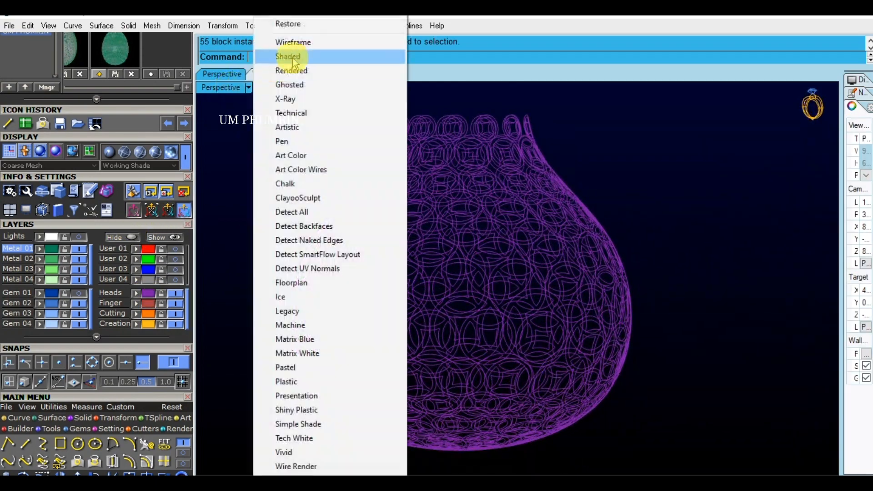
click(288, 57)
Examine the overlapping ring and star-shaped curves of the pouch body up close, selecting some of them.
scroll(481, 207, up, 5)
click(481, 261)
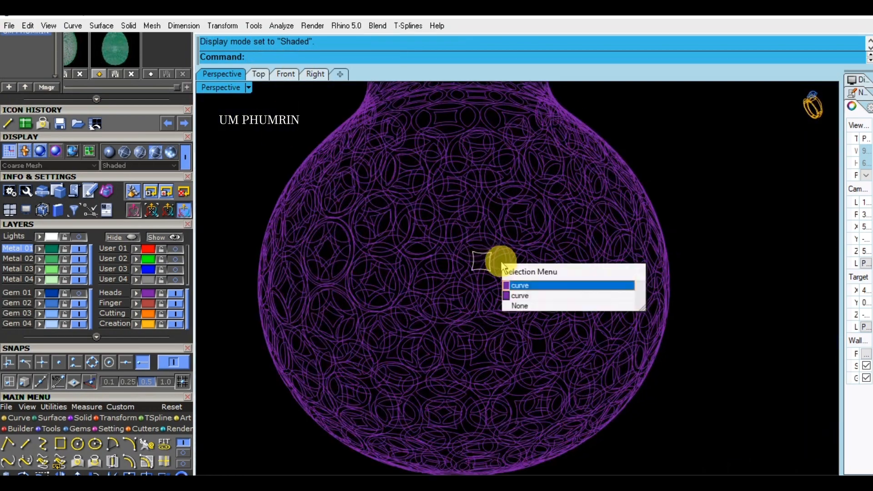
scroll(536, 236, up, 6)
click(530, 171)
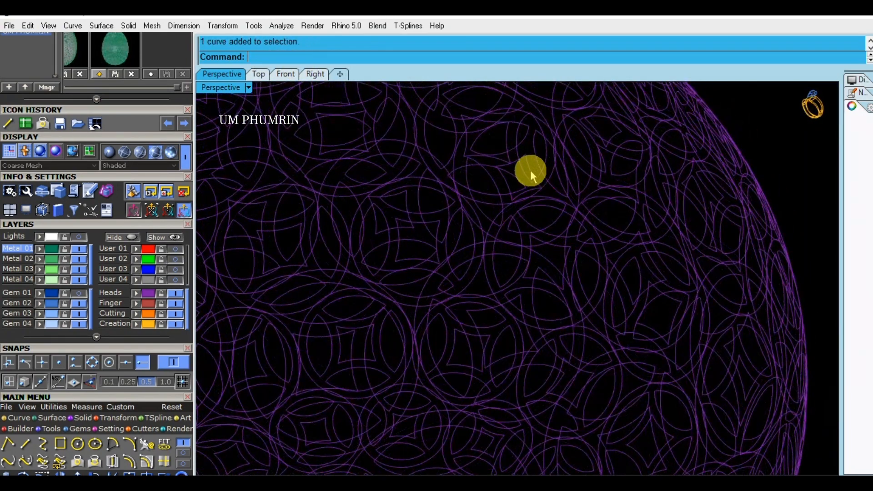
drag(535, 157, 491, 152)
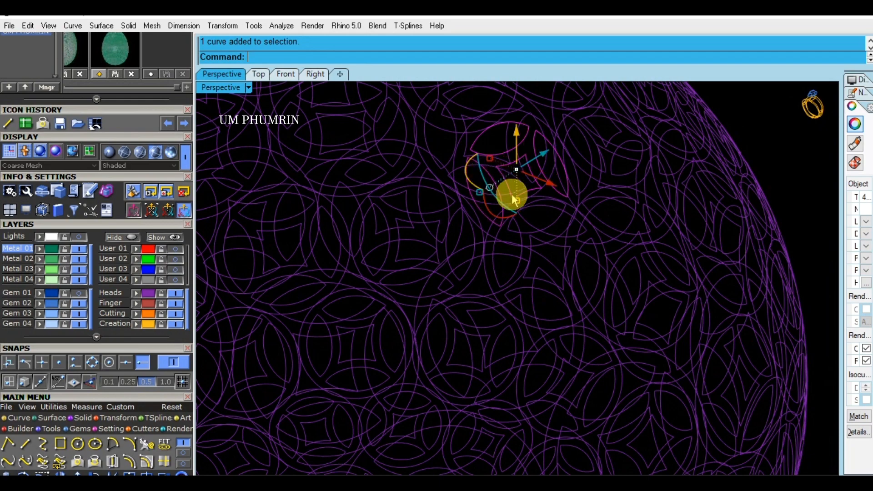
drag(542, 208, 566, 223)
scroll(609, 220, down, 5)
drag(658, 165, 751, 297)
scroll(618, 271, up, 5)
key(Escape)
scroll(705, 259, down, 6)
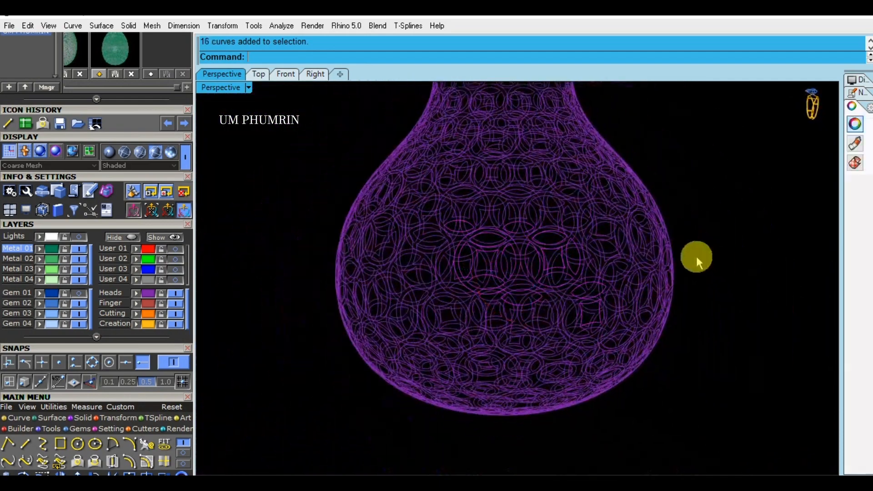
Save the file, and bring back the hidden pendant parts in place of the Heads layer's curves.
key(ctrl+s)
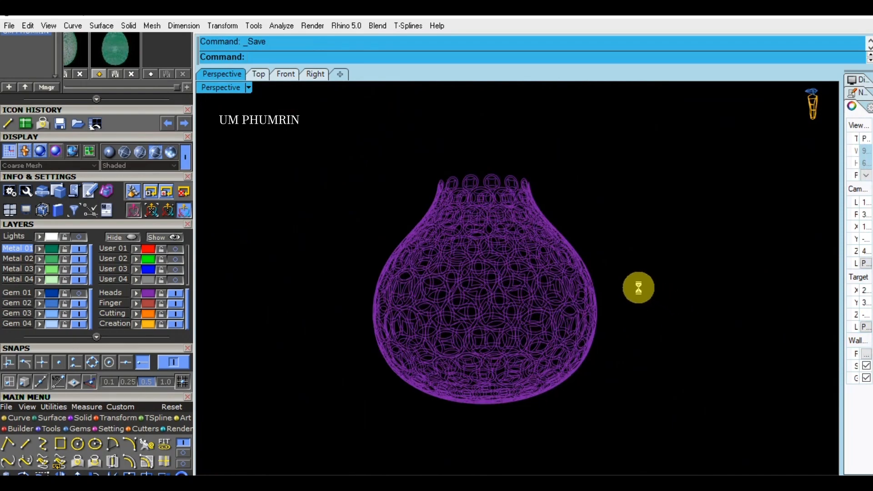
click(175, 294)
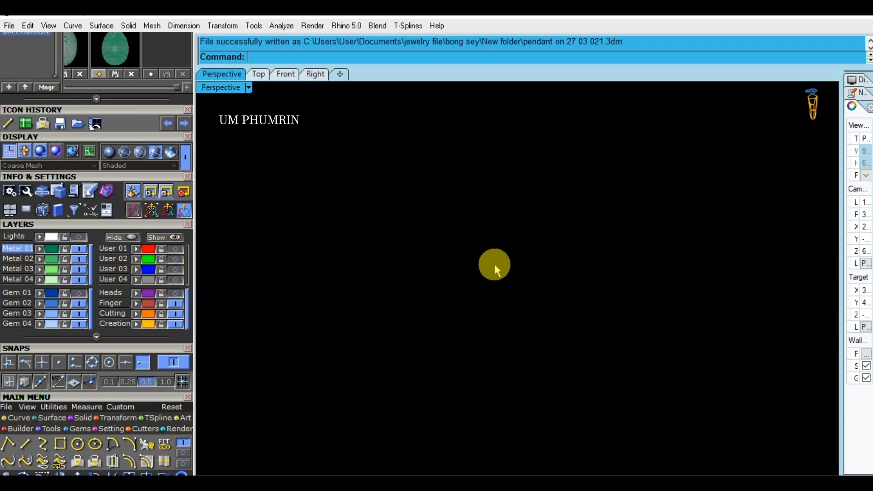
click(164, 237)
shift+right_drag(460, 236, 483, 242)
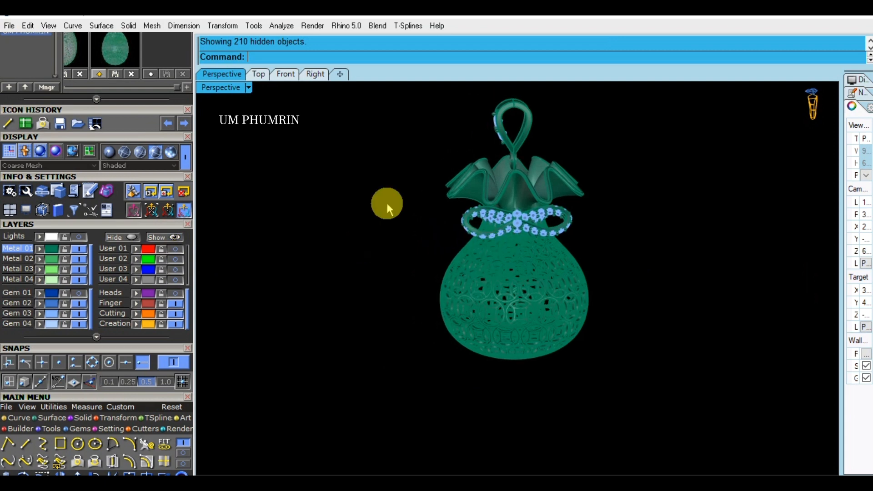
Set the Perspective viewport's display mode to Working Shade.
right_click(234, 94)
click(232, 88)
click(304, 447)
right_drag(442, 262, 648, 315)
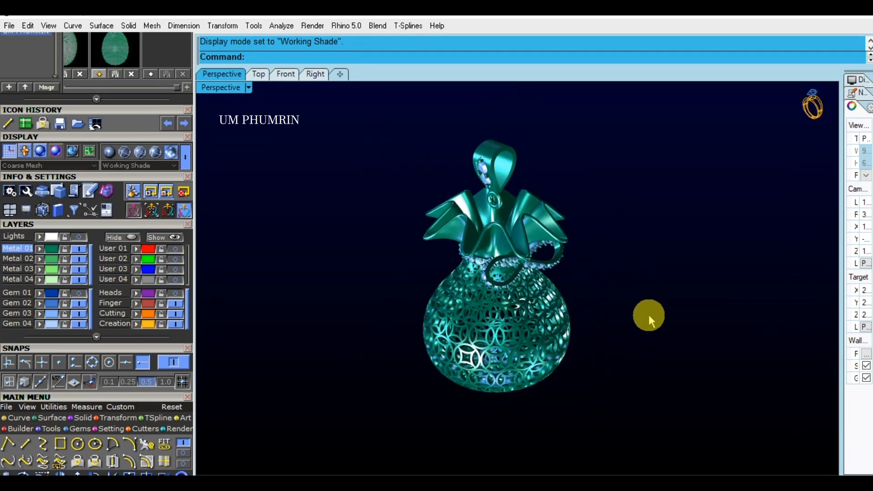
Save the pendant file and view the finished pendant from another angle.
key(ctrl+s)
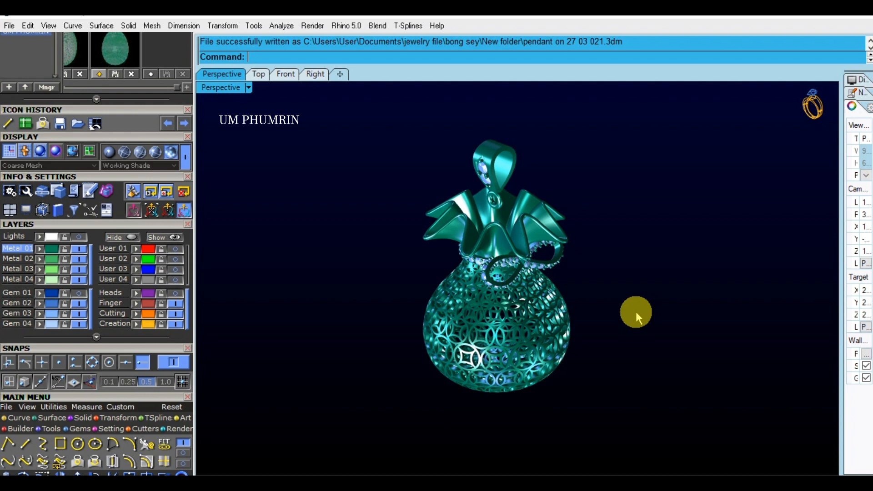
right_drag(649, 306, 551, 278)
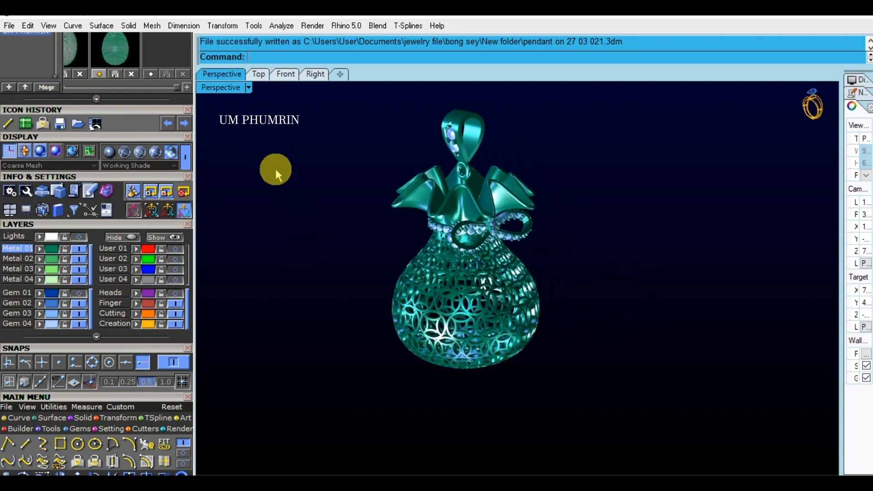
shift+right_drag(331, 207, 353, 220)
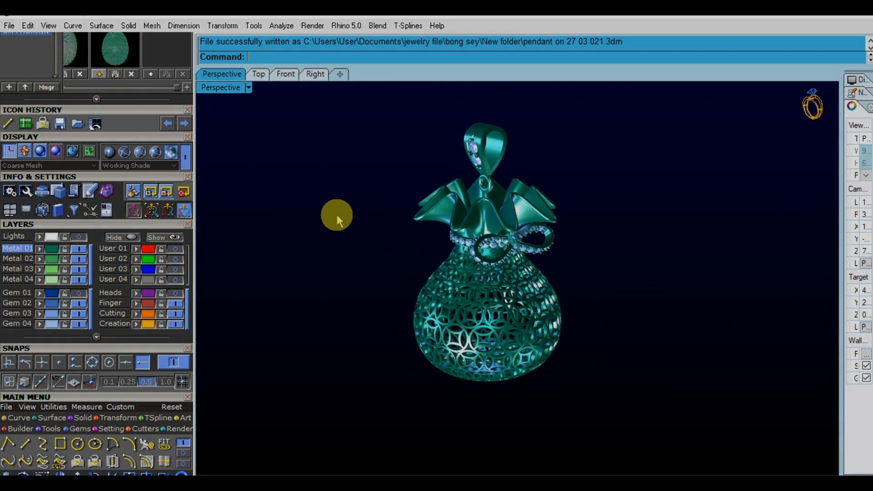